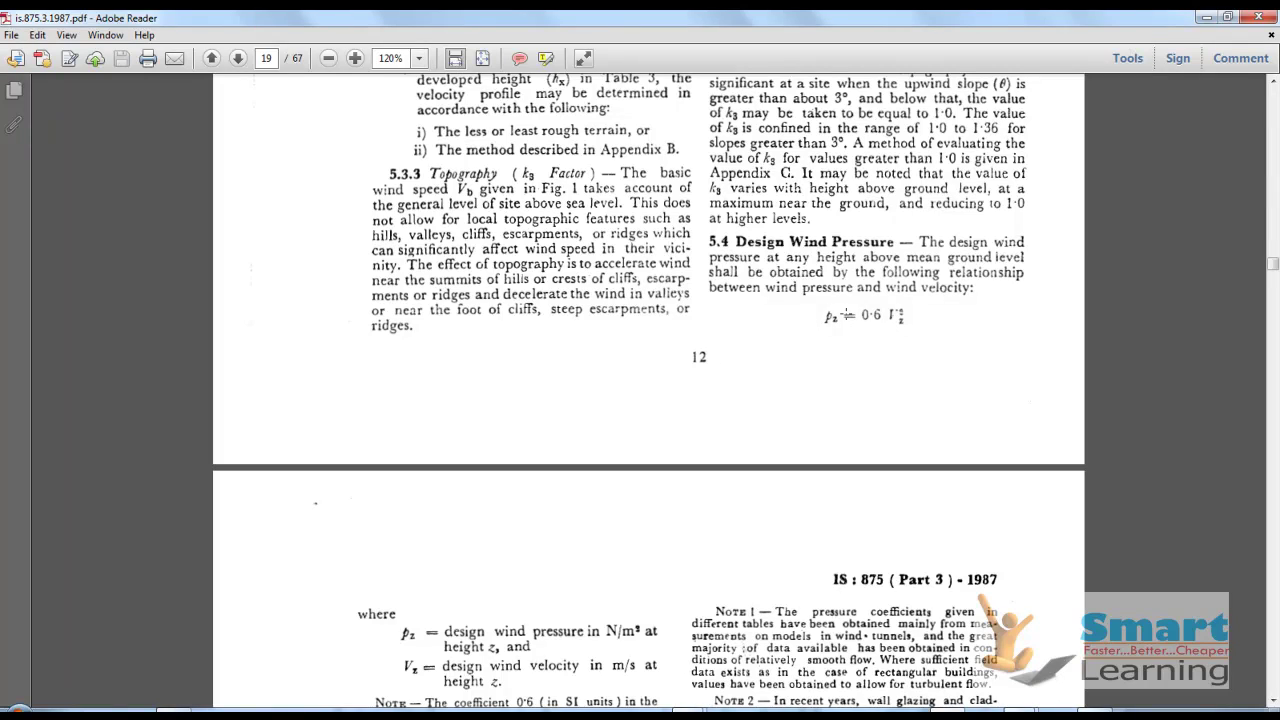
Review the IS 875 (Part 3) clauses from design wind pressure to external pressure coefficients, including Table 4 for walls of rectangular clad buildings.
{"action": "scroll", "coordinate": [895, 316], "scroll_direction": "down", "scroll_amount": 3}
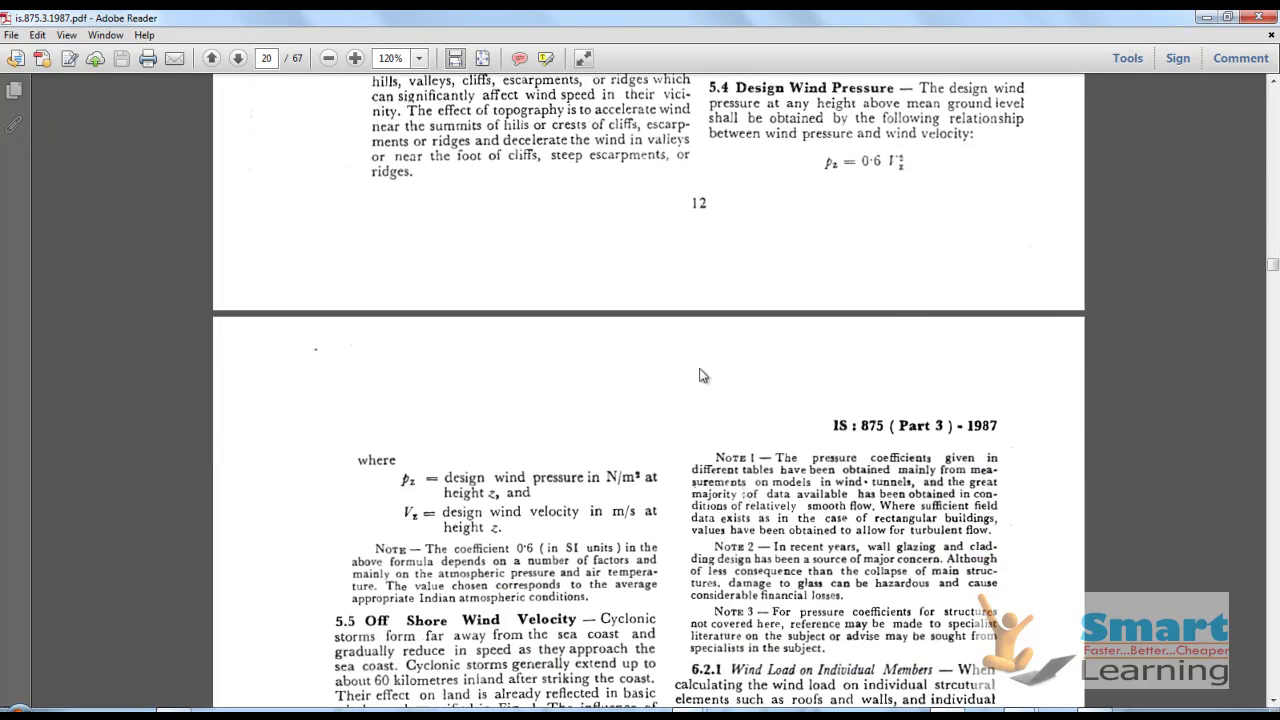
{"action": "scroll", "coordinate": [550, 428], "scroll_direction": "down", "scroll_amount": 10}
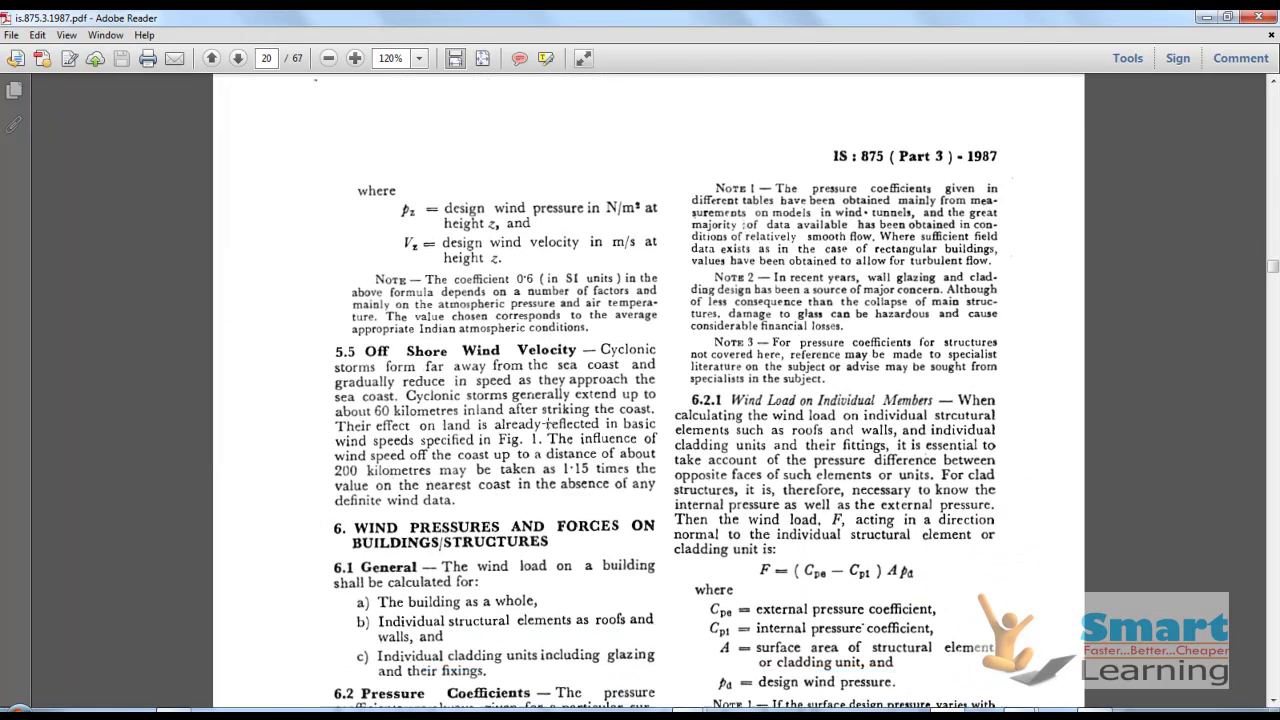
{"action": "scroll", "coordinate": [664, 416], "scroll_direction": "down", "scroll_amount": 5}
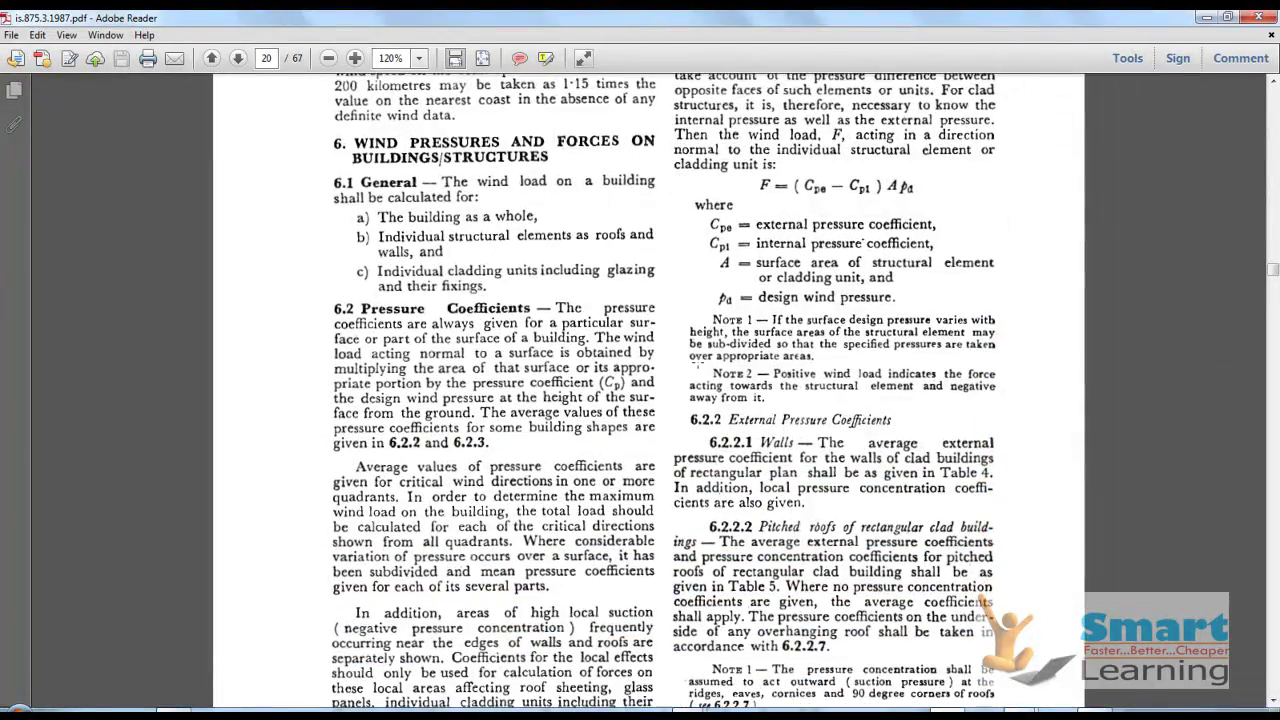
{"action": "scroll", "coordinate": [697, 371], "scroll_direction": "down", "scroll_amount": 2}
{"action": "scroll", "coordinate": [697, 371], "scroll_direction": "down", "scroll_amount": 10}
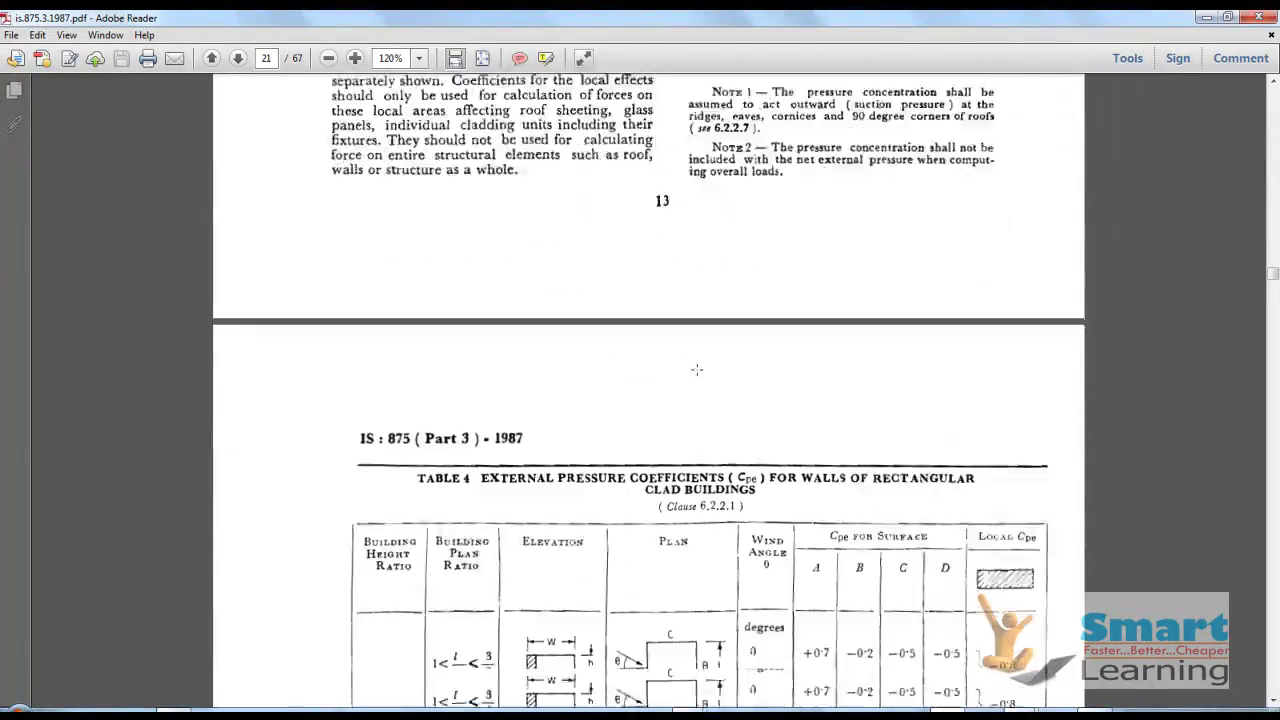
{"action": "scroll", "coordinate": [697, 371], "scroll_direction": "down", "scroll_amount": 6}
{"action": "scroll", "coordinate": [697, 371], "scroll_direction": "up", "scroll_amount": 10}
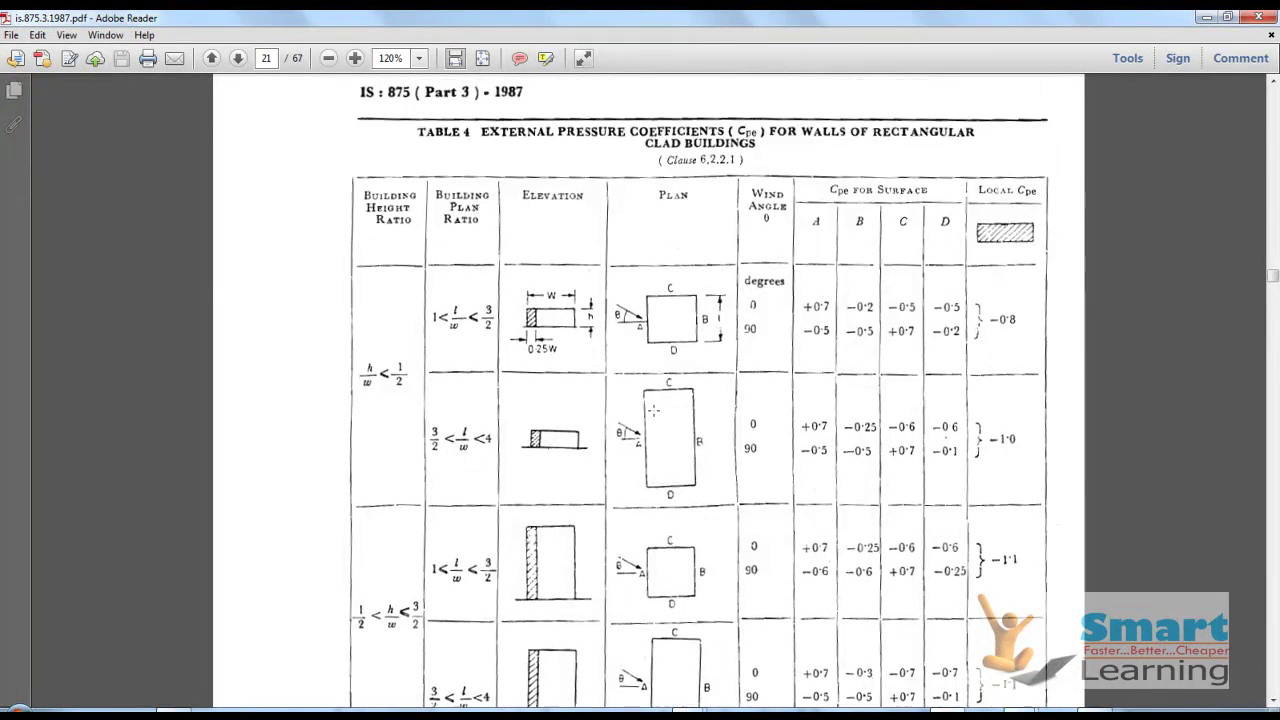
{"action": "scroll", "coordinate": [697, 371], "scroll_direction": "down", "scroll_amount": 5}
{"action": "scroll", "coordinate": [1276, 335], "scroll_direction": "down", "scroll_amount": 20}
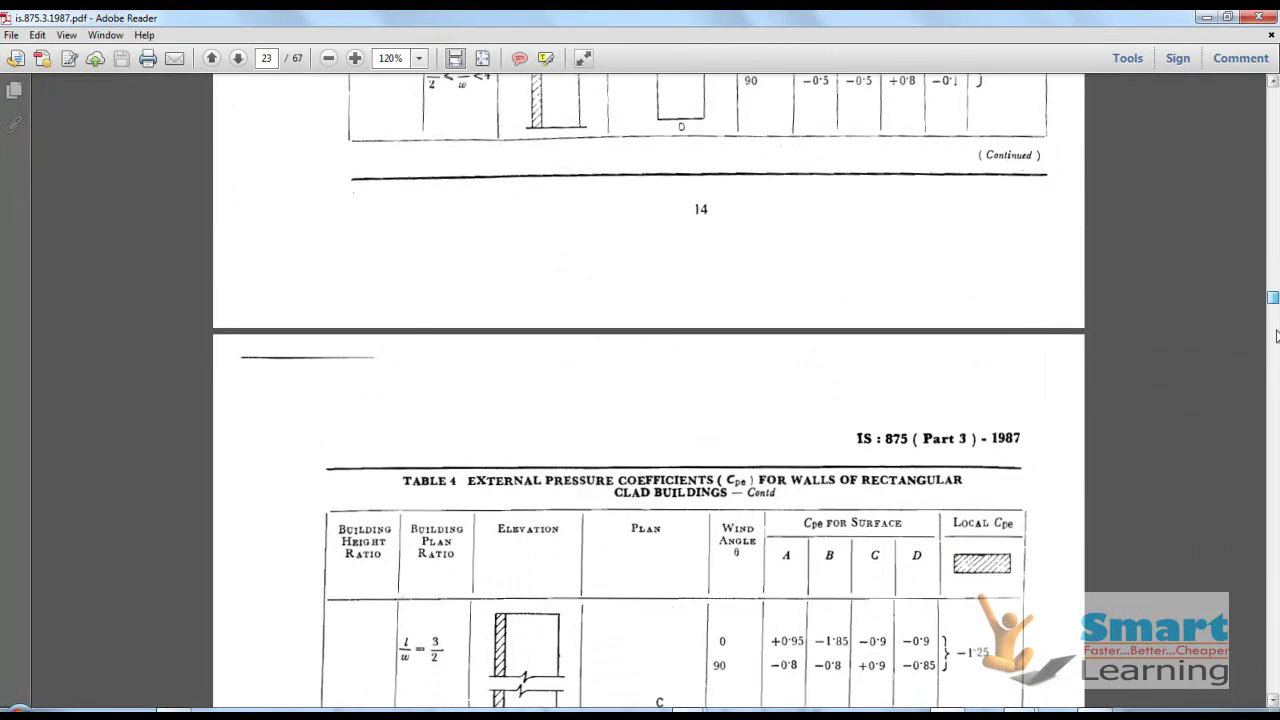
Look through the roof pressure coefficient tables, including Tables 12, 13 and 14 for pitched and troughed free roofs.
{"action": "scroll", "coordinate": [1276, 340], "scroll_direction": "down", "scroll_amount": 20}
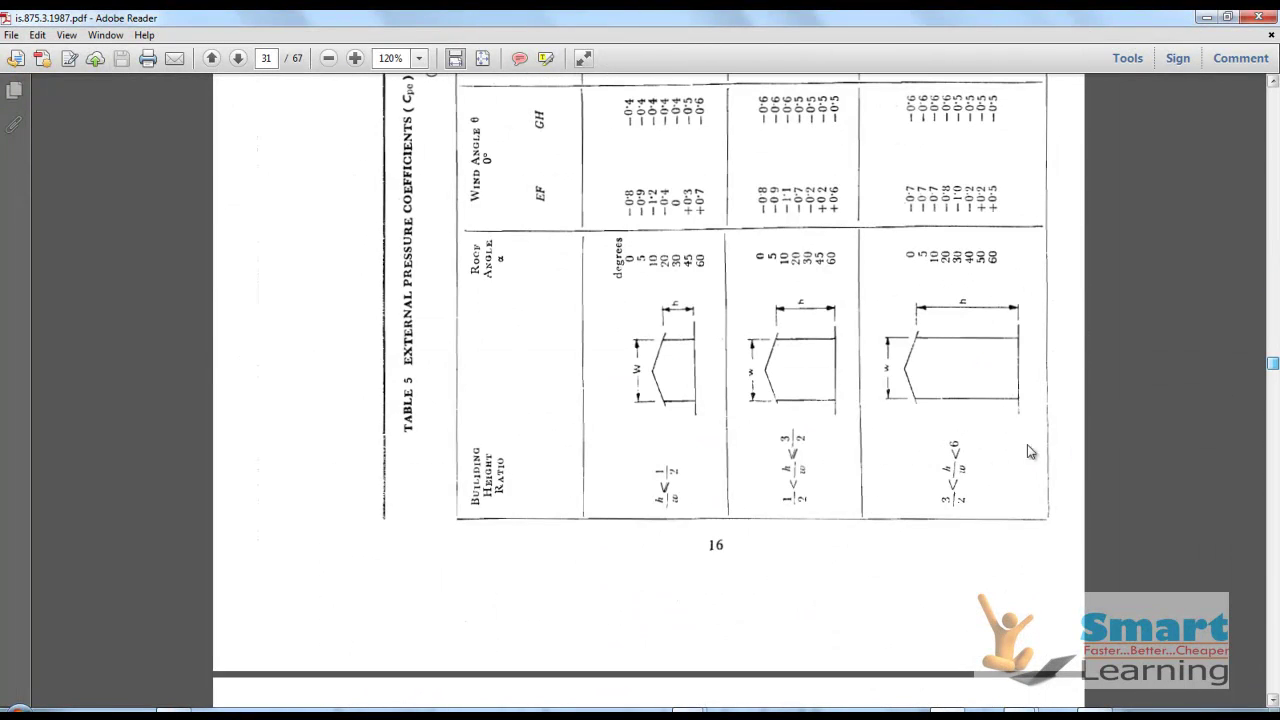
{"action": "scroll", "coordinate": [880, 455], "scroll_direction": "down", "scroll_amount": 20}
{"action": "scroll", "coordinate": [770, 431], "scroll_direction": "down", "scroll_amount": 10}
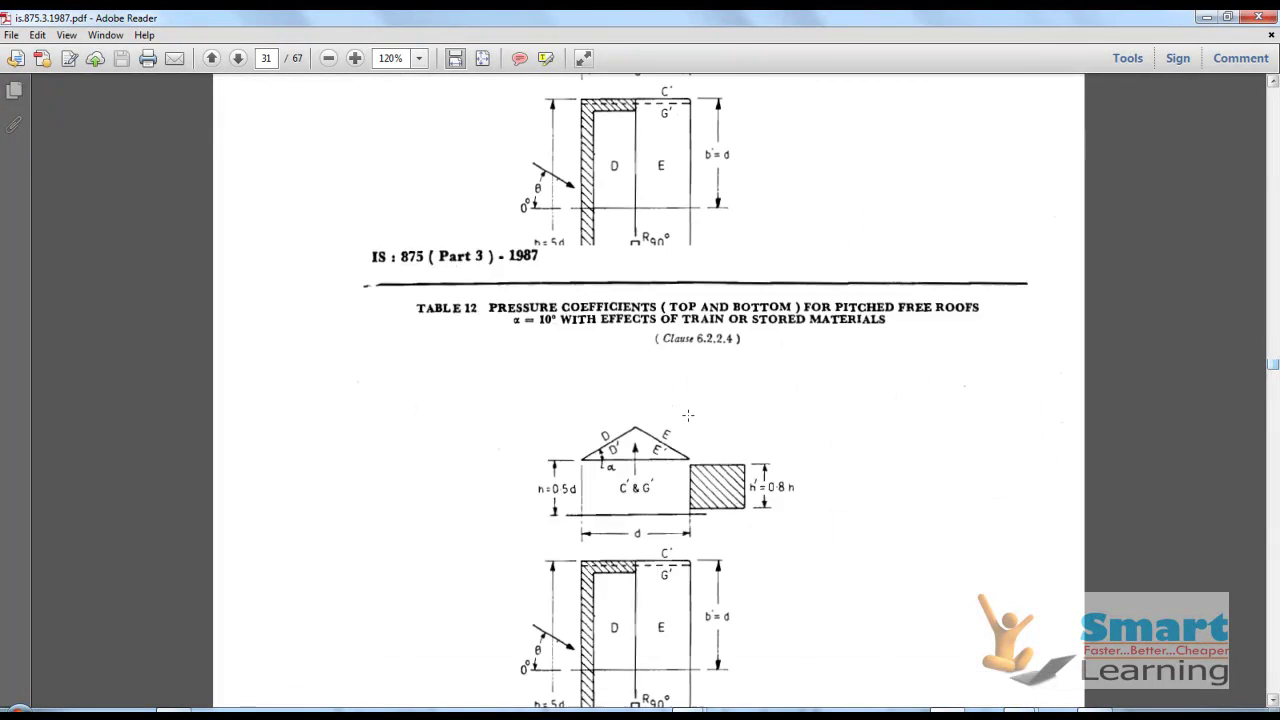
{"action": "scroll", "coordinate": [672, 410], "scroll_direction": "up", "scroll_amount": 5}
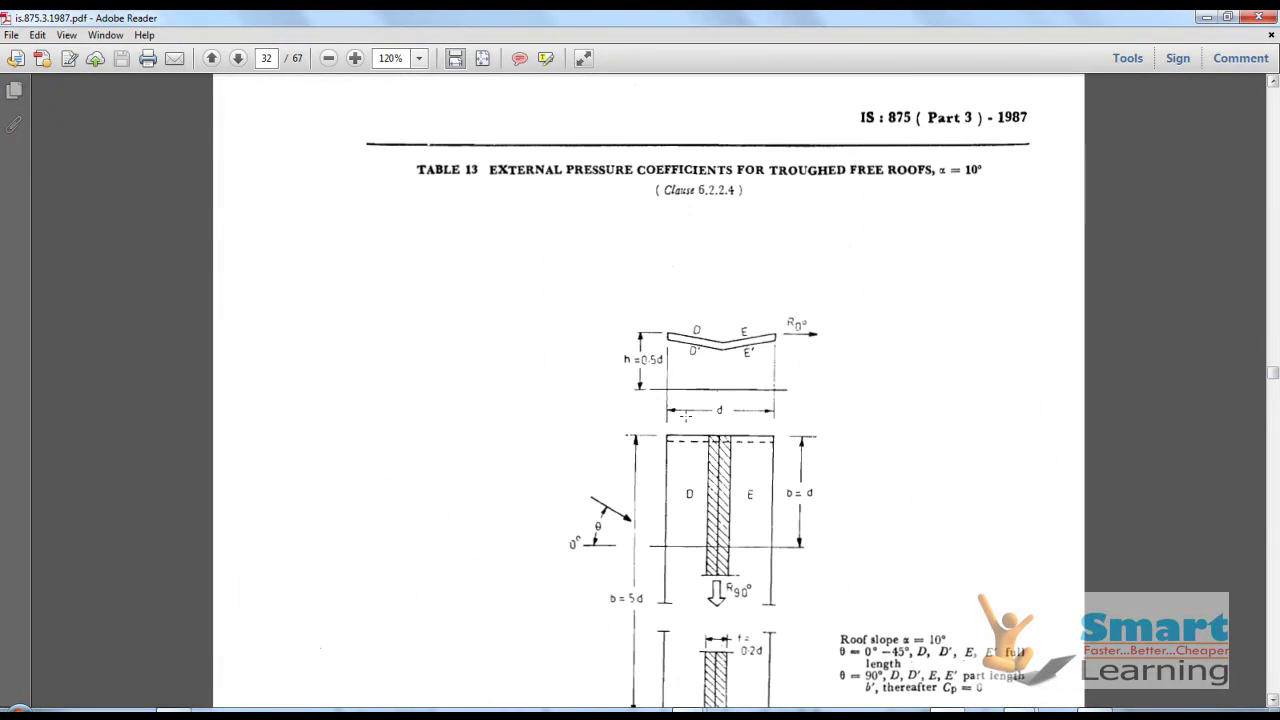
{"action": "scroll", "coordinate": [899, 455], "scroll_direction": "down", "scroll_amount": 8}
{"action": "scroll", "coordinate": [880, 440], "scroll_direction": "up", "scroll_amount": 2}
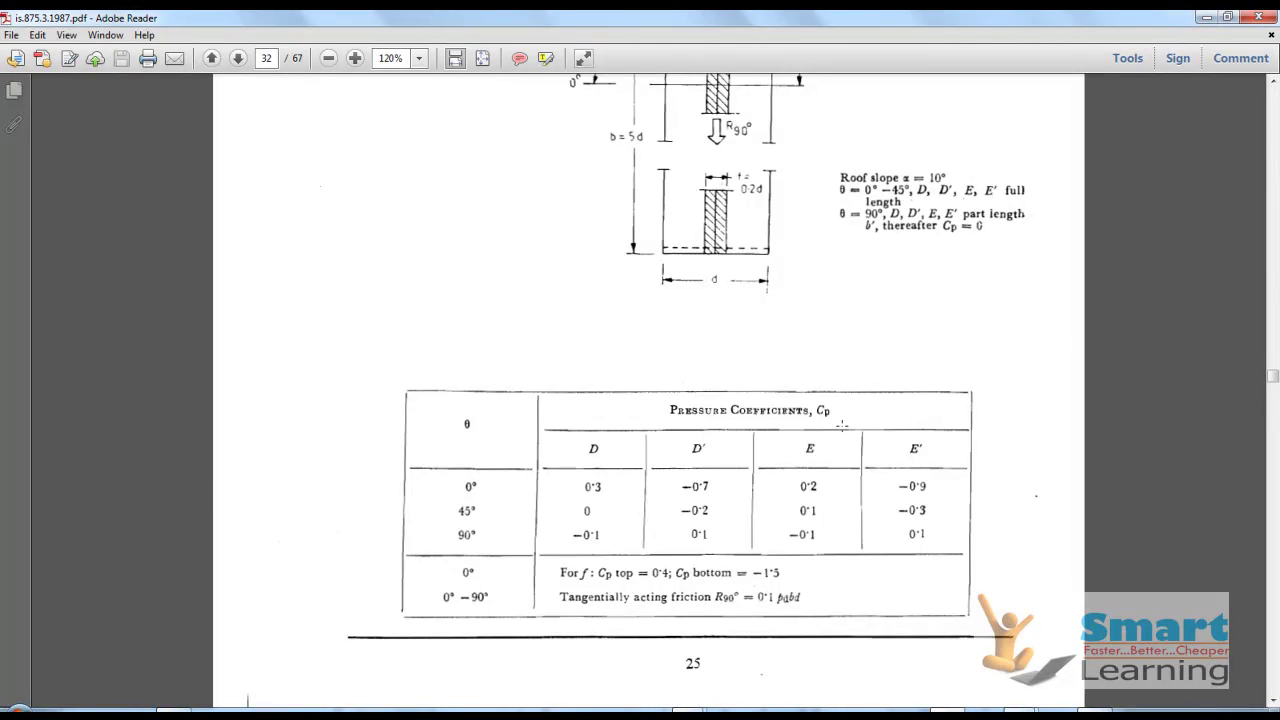
{"action": "scroll", "coordinate": [841, 427], "scroll_direction": "down", "scroll_amount": 8}
{"action": "scroll", "coordinate": [841, 427], "scroll_direction": "down", "scroll_amount": 1}
{"action": "scroll", "coordinate": [672, 410], "scroll_direction": "down", "scroll_amount": 6}
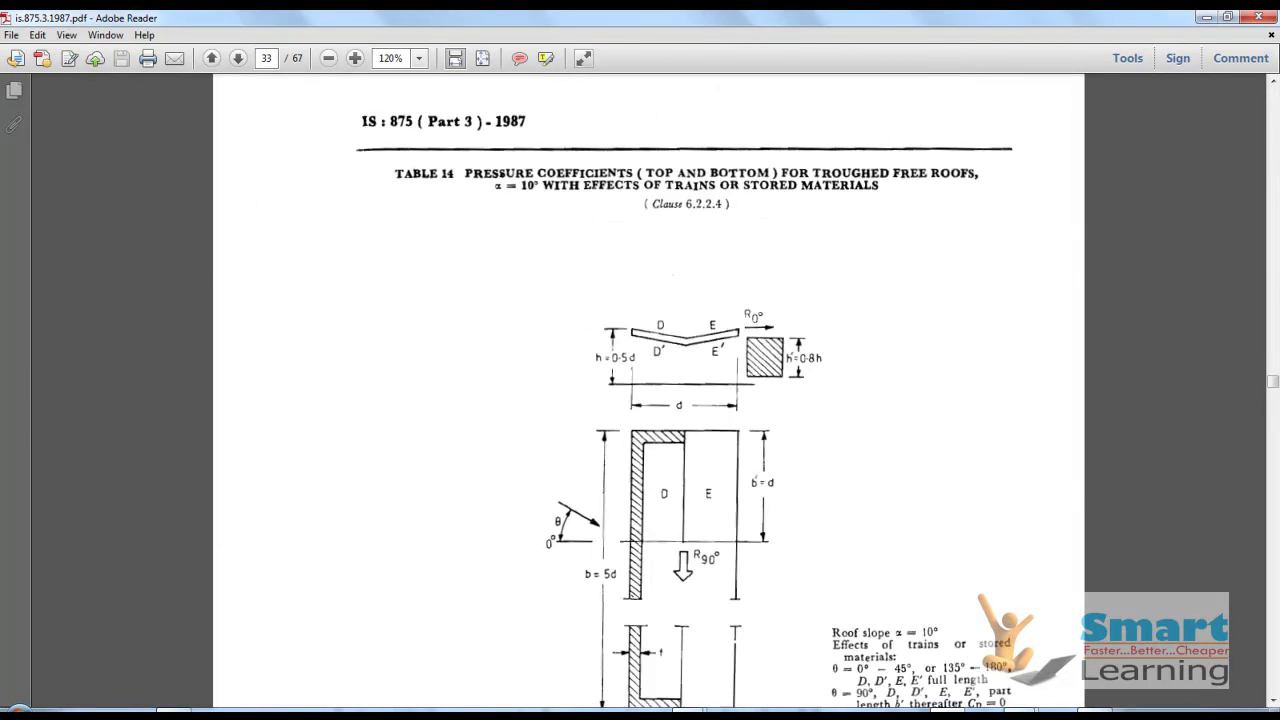
Switch to ETABS 2013 and open the model LIVE& DEAD LOAD-LOAD CASE.EDB from the ch-5 folder.
{"action": "mouse_move", "coordinate": [696, 710]}
{"action": "left_click", "coordinate": [735, 648]}
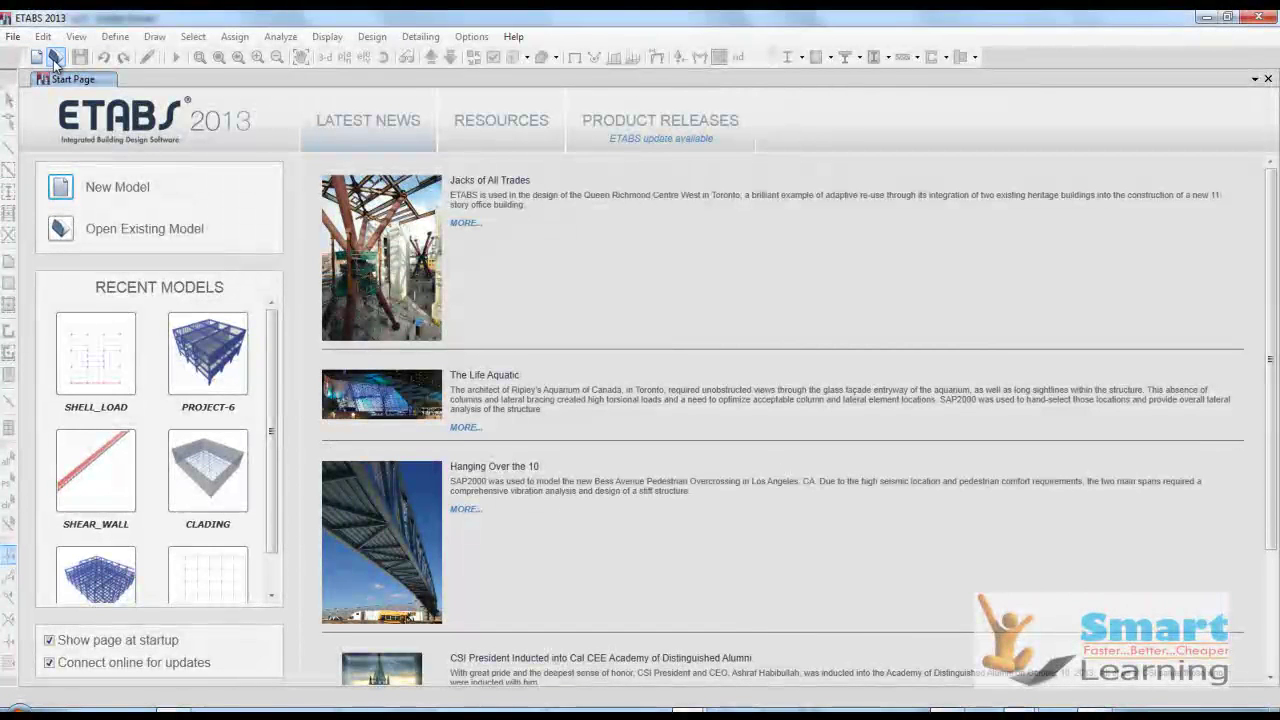
{"action": "left_click", "coordinate": [55, 57]}
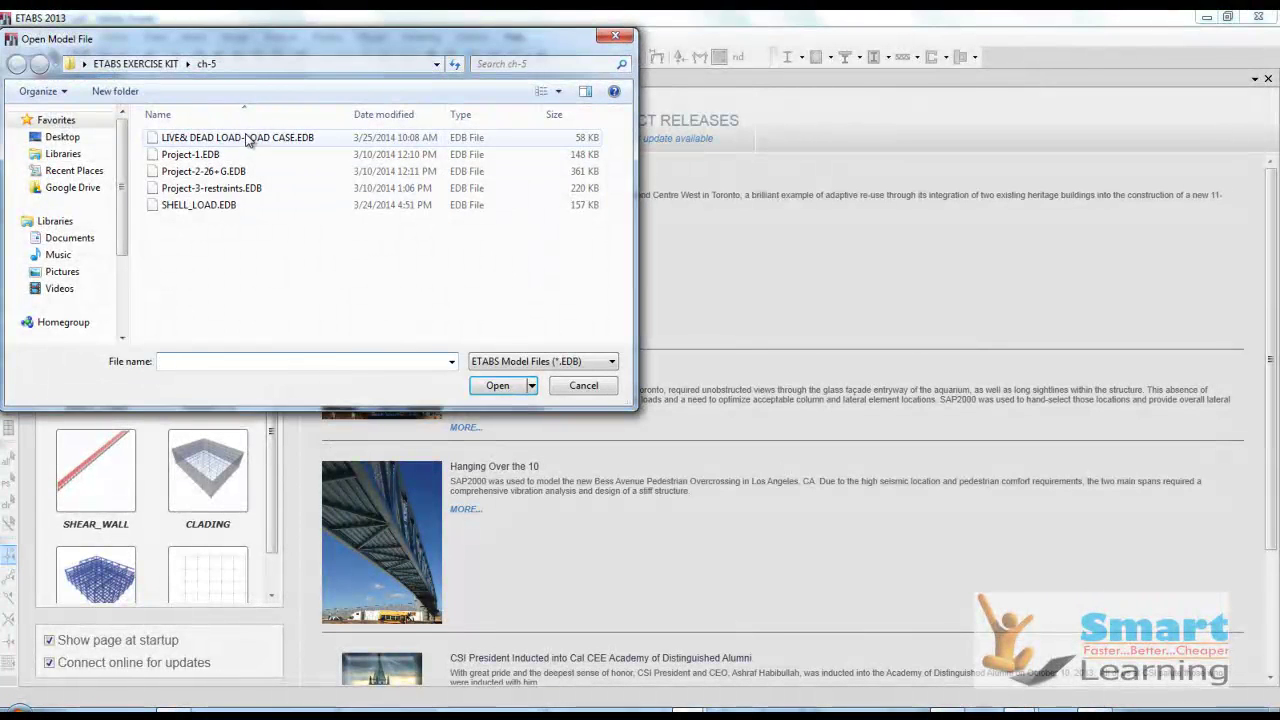
{"action": "double_click", "coordinate": [480, 137]}
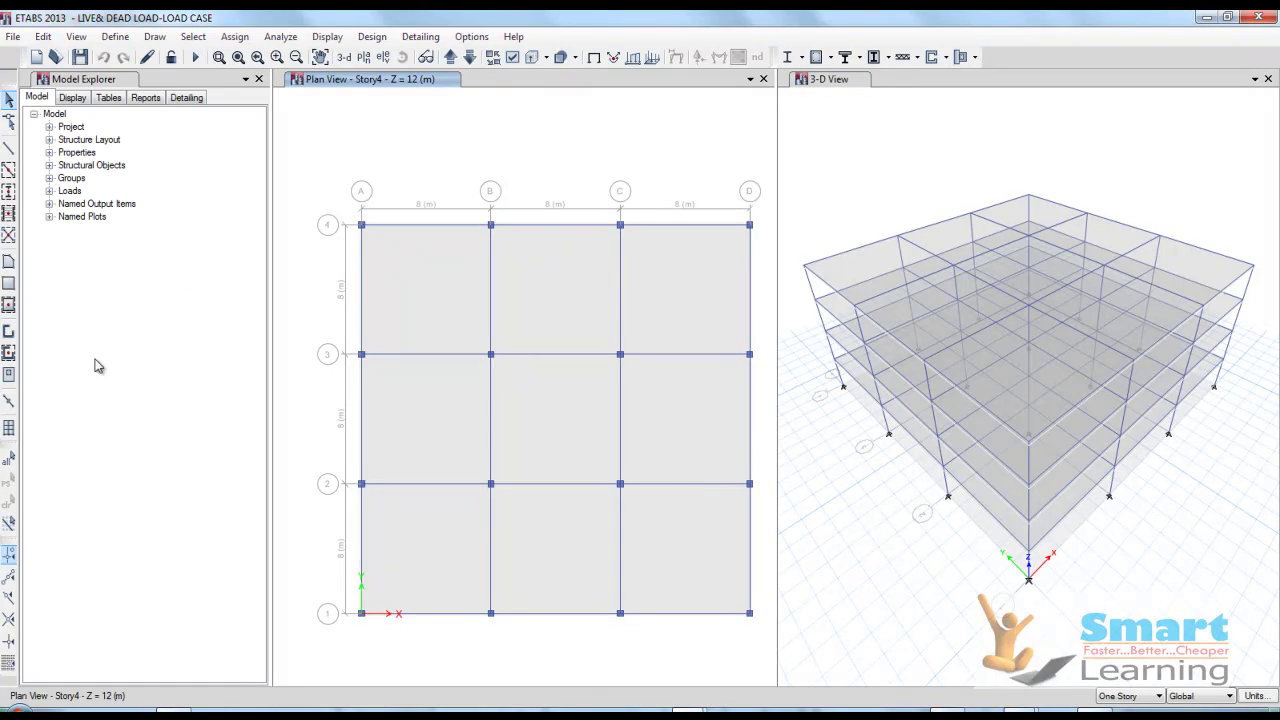
Inspect the Dead and Live load patterns already defined in the model's loads.
{"action": "left_click", "coordinate": [49, 190]}
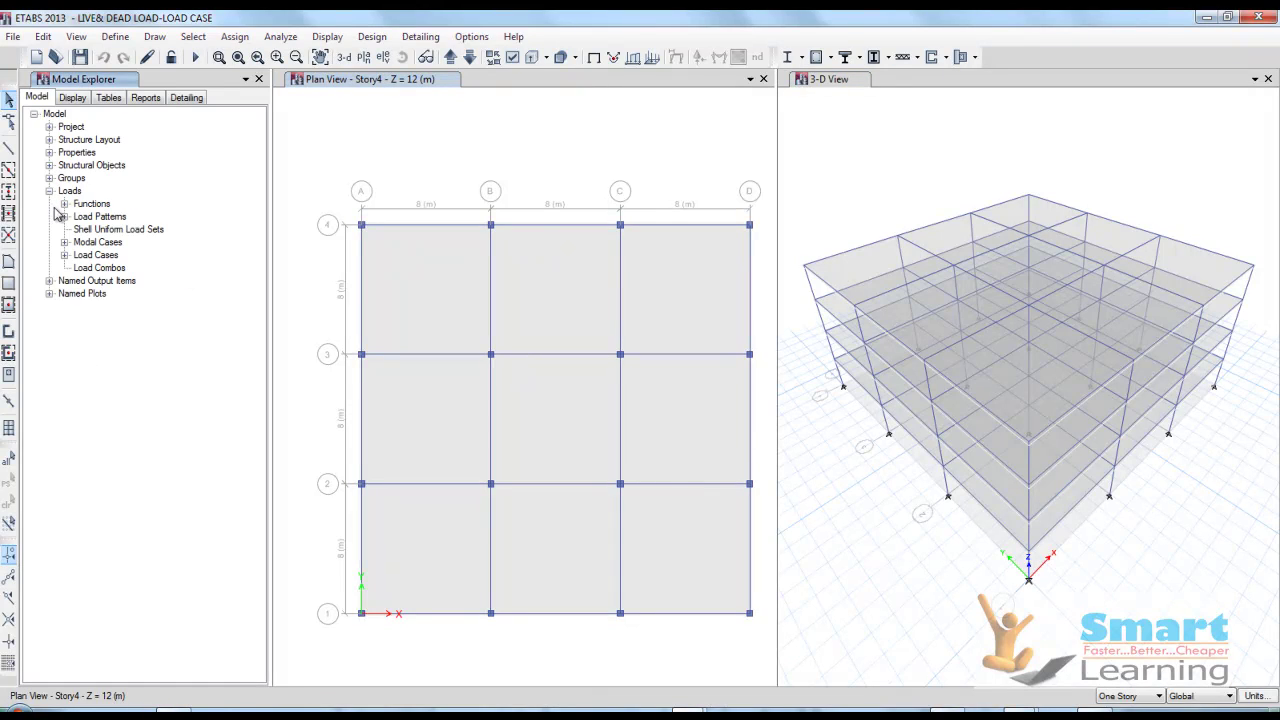
{"action": "left_click", "coordinate": [64, 217]}
{"action": "left_click", "coordinate": [96, 242]}
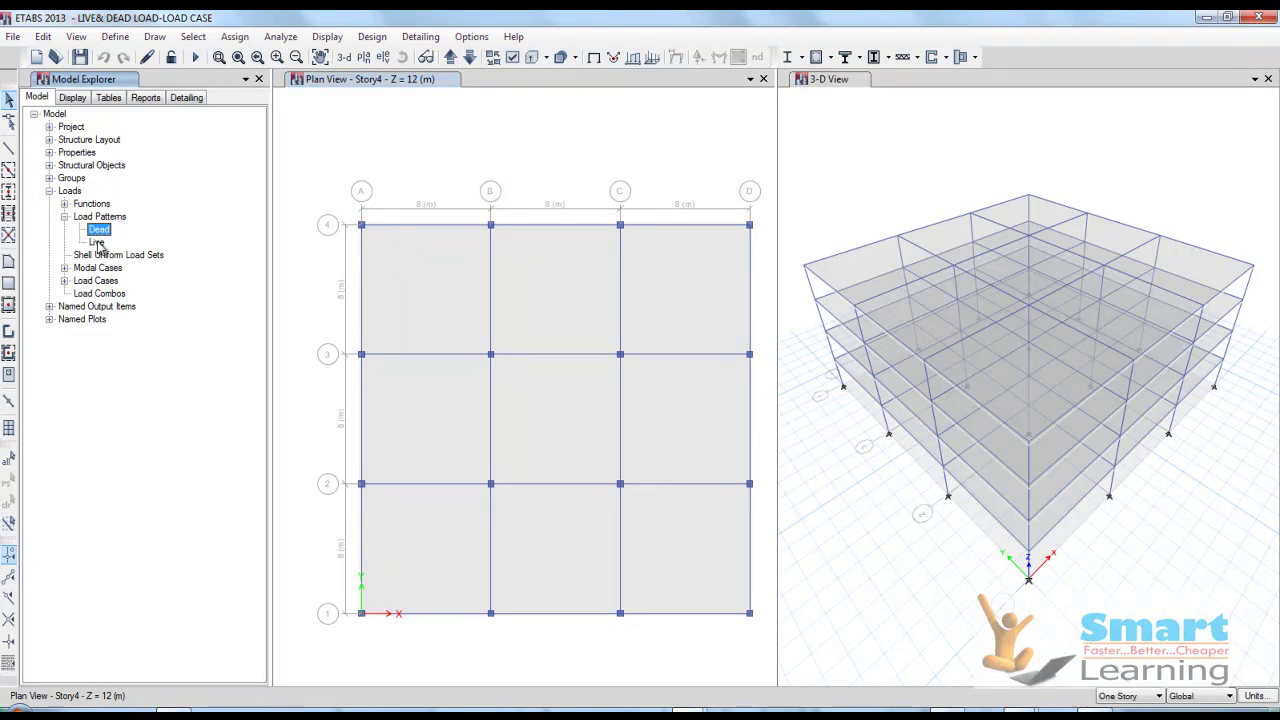
{"action": "left_click", "coordinate": [95, 232]}
{"action": "left_click", "coordinate": [96, 242]}
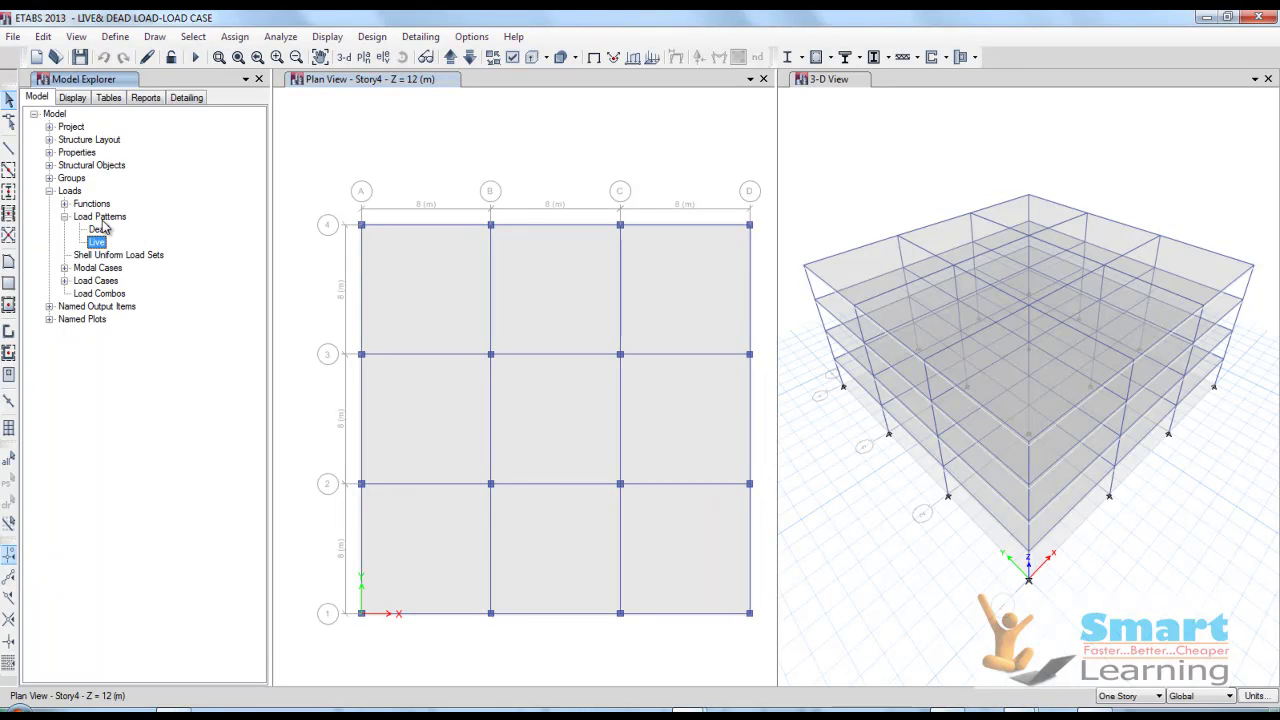
Add a load pattern named Wind with type Wind and Indian IS875:1987 as its auto lateral load.
{"action": "left_click", "coordinate": [100, 218]}
{"action": "right_click", "coordinate": [104, 226]}
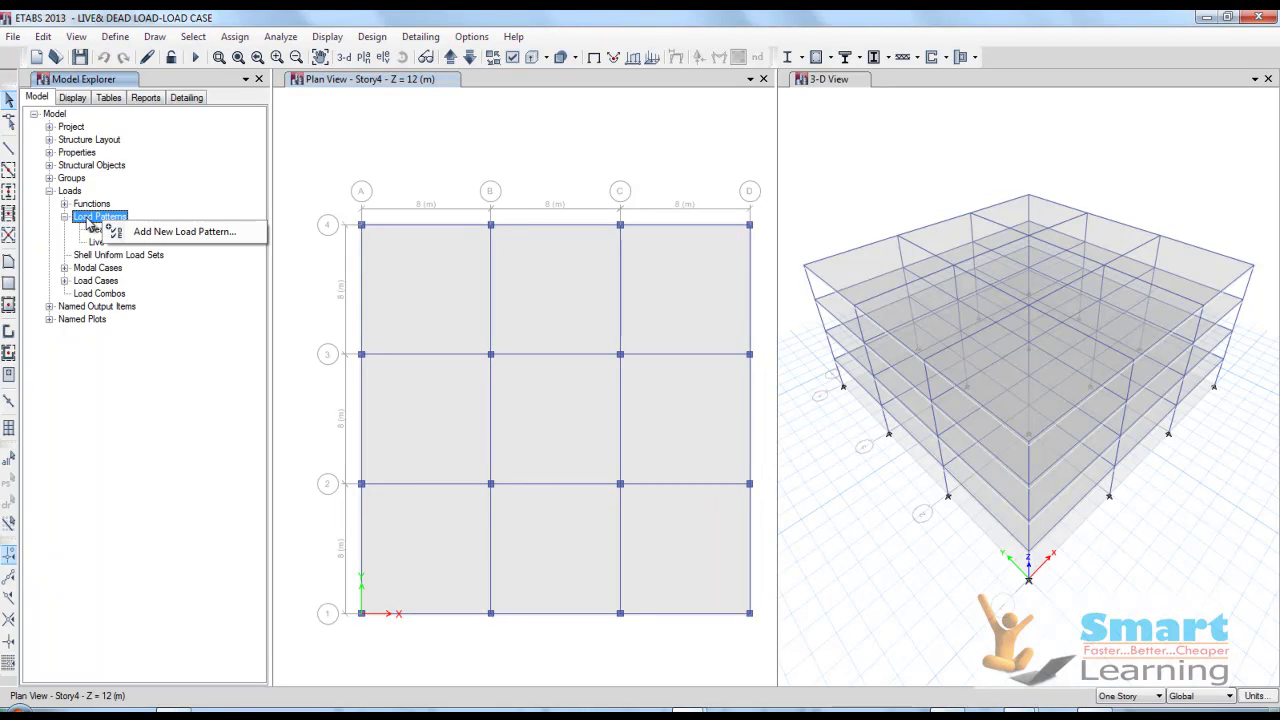
{"action": "left_click", "coordinate": [165, 232]}
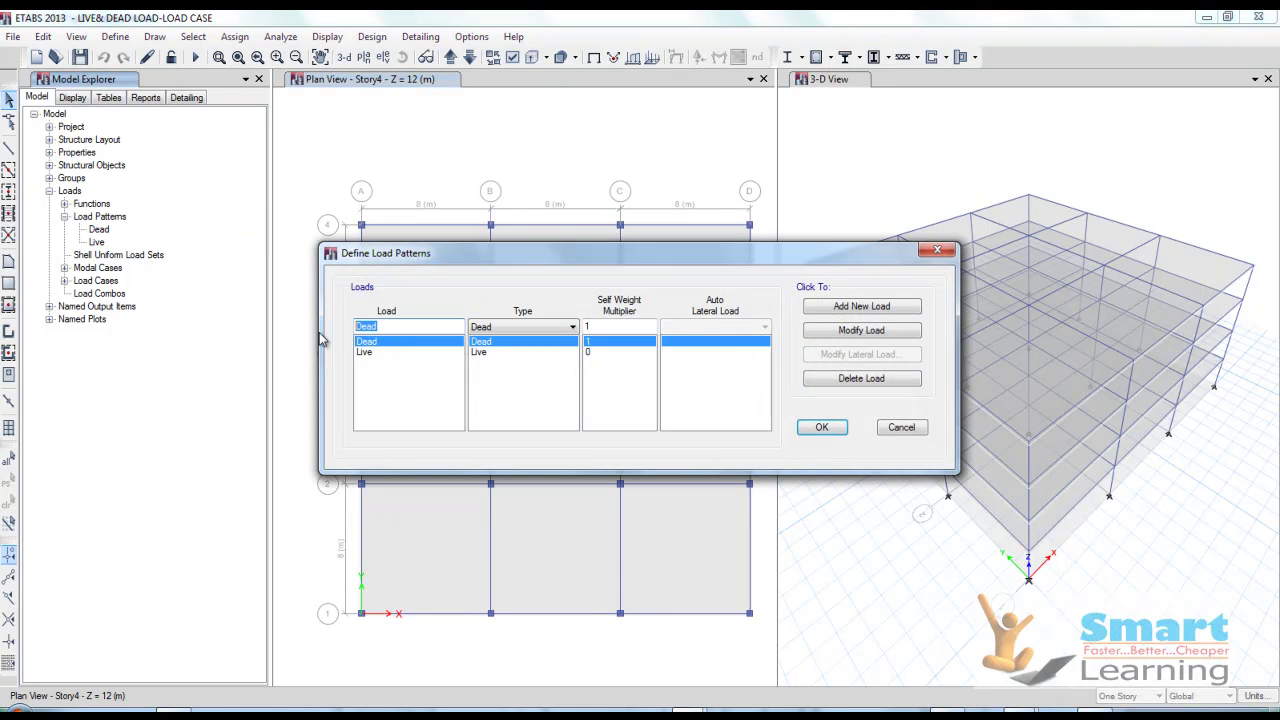
{"action": "type", "text": "Wind"}
{"action": "left_click", "coordinate": [505, 334]}
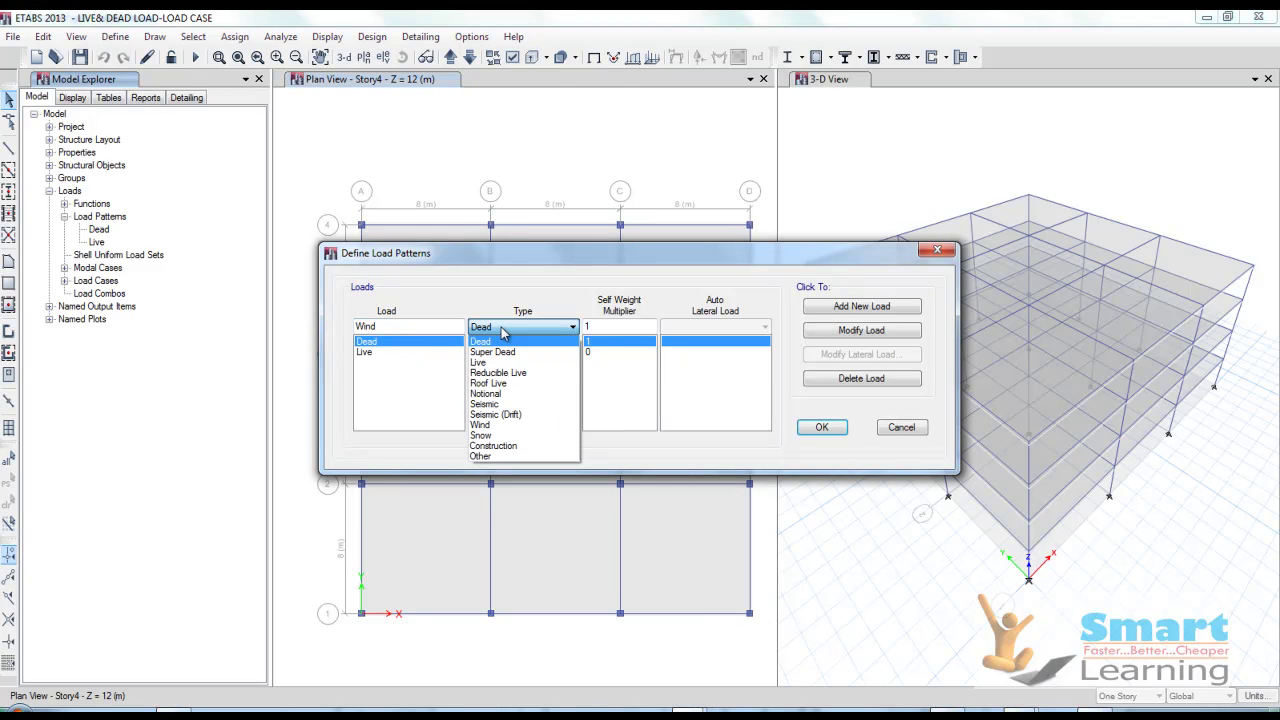
{"action": "left_click", "coordinate": [493, 429]}
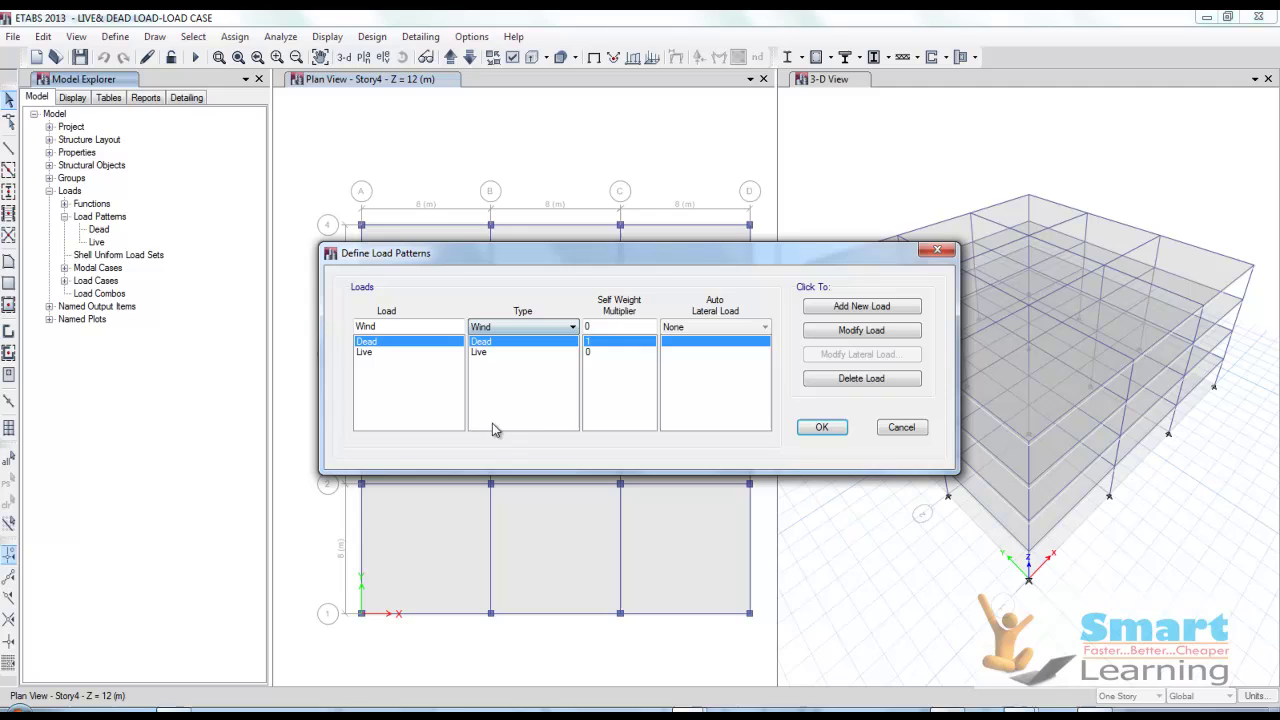
{"action": "left_click", "coordinate": [695, 330]}
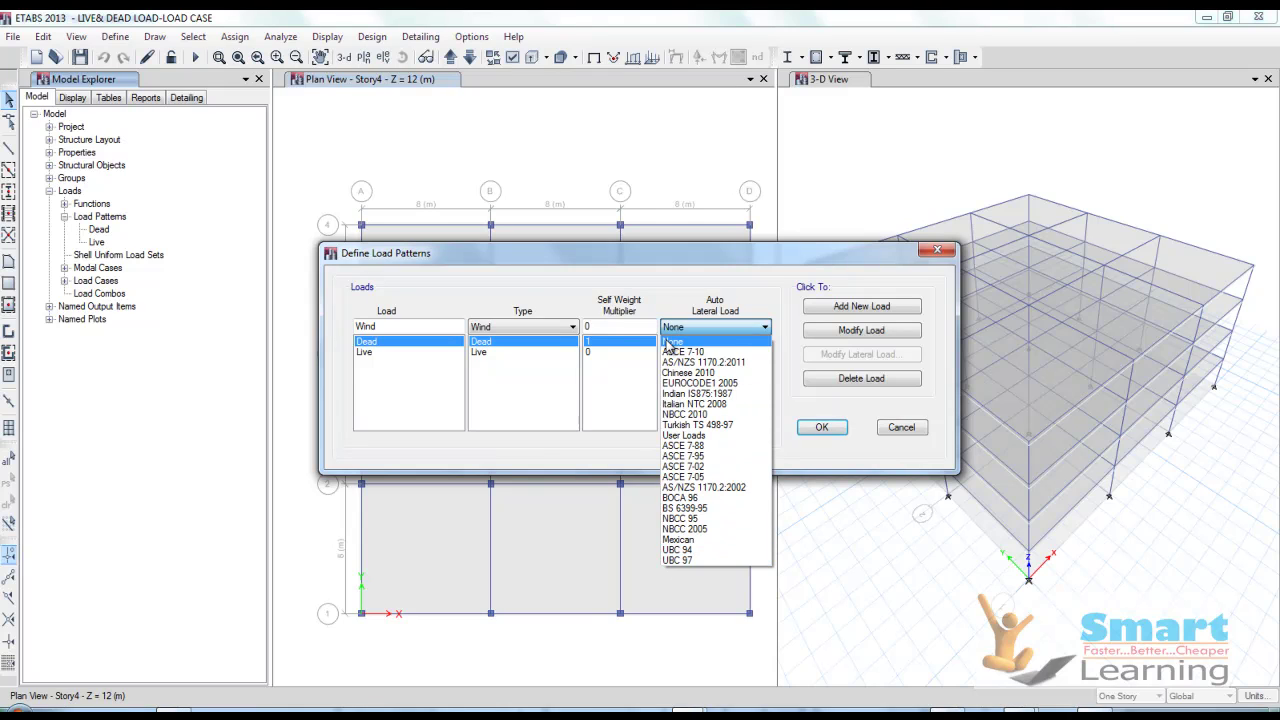
{"action": "left_click", "coordinate": [682, 395]}
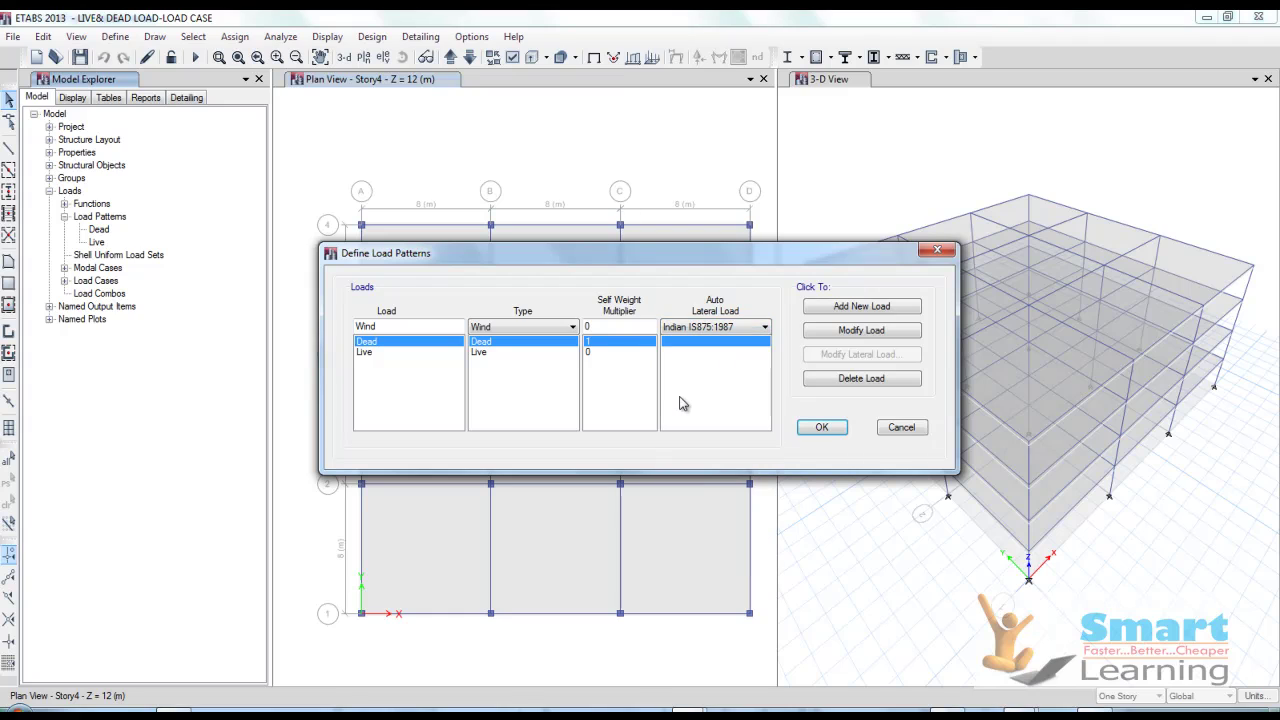
{"action": "left_click", "coordinate": [880, 314]}
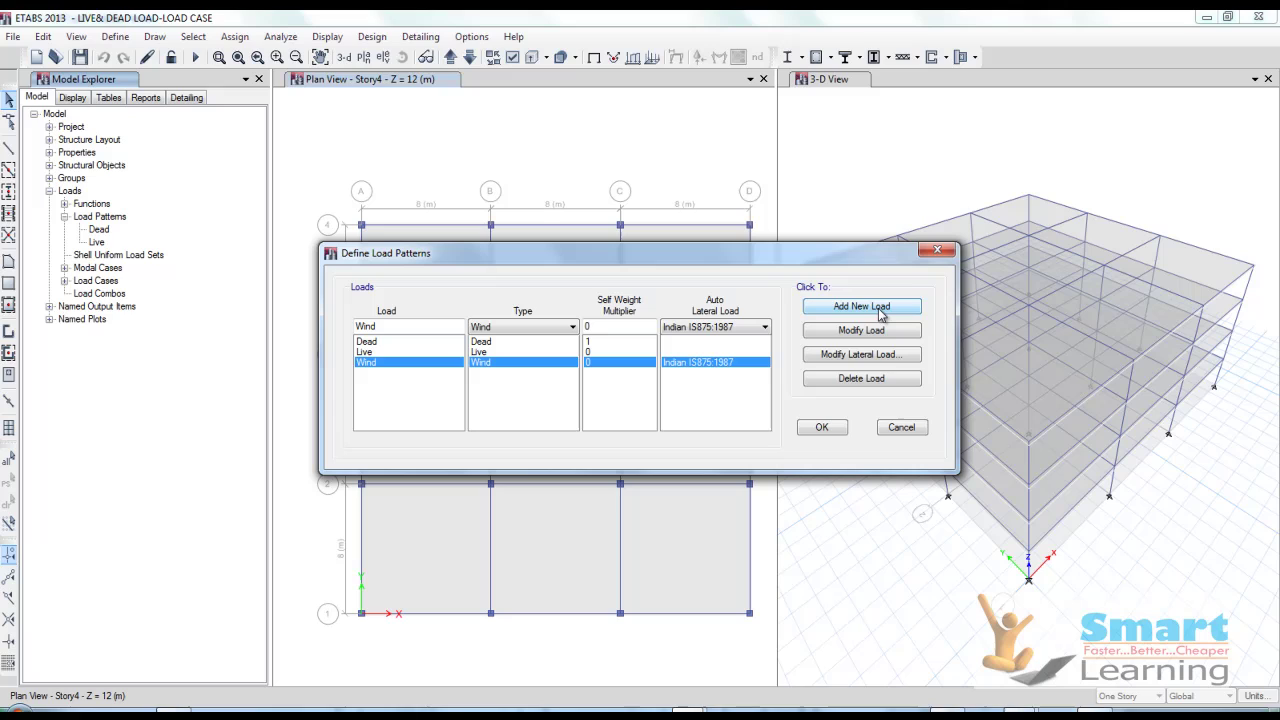
In the Wind pattern's lateral load settings, set the terrain category to 4 and the structure class to B.
{"action": "left_click", "coordinate": [698, 368]}
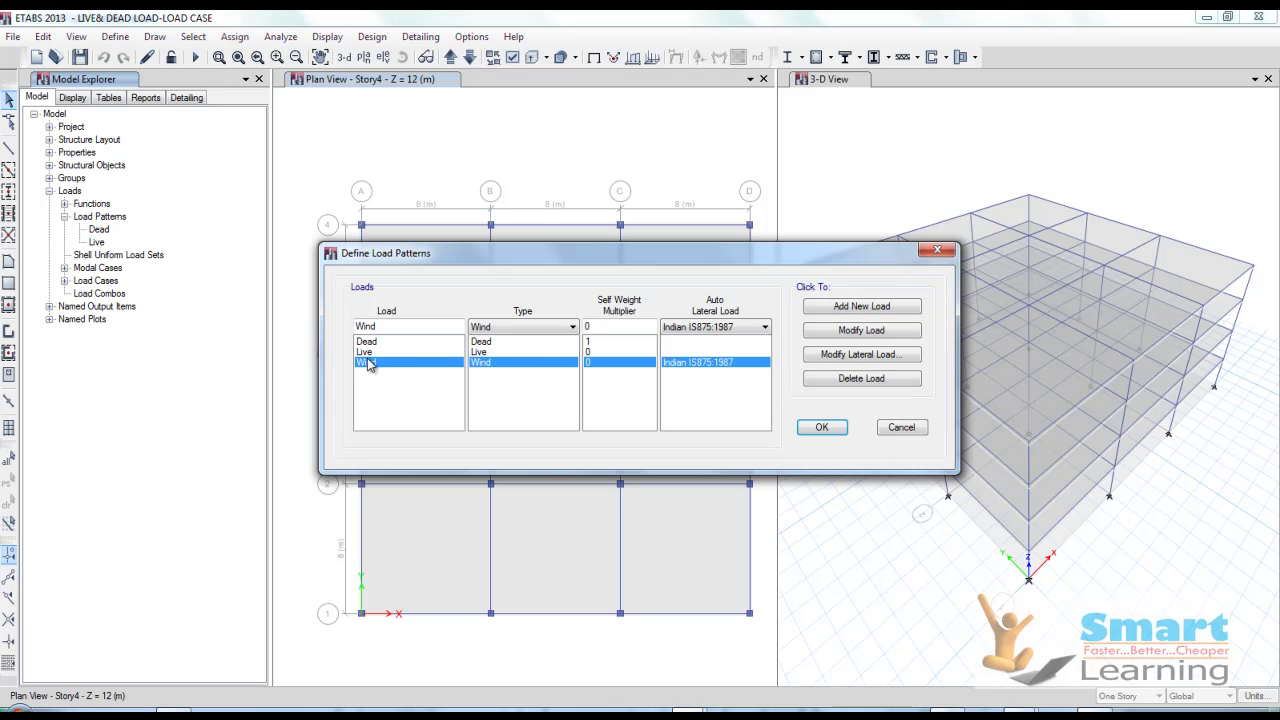
{"action": "left_click", "coordinate": [872, 360]}
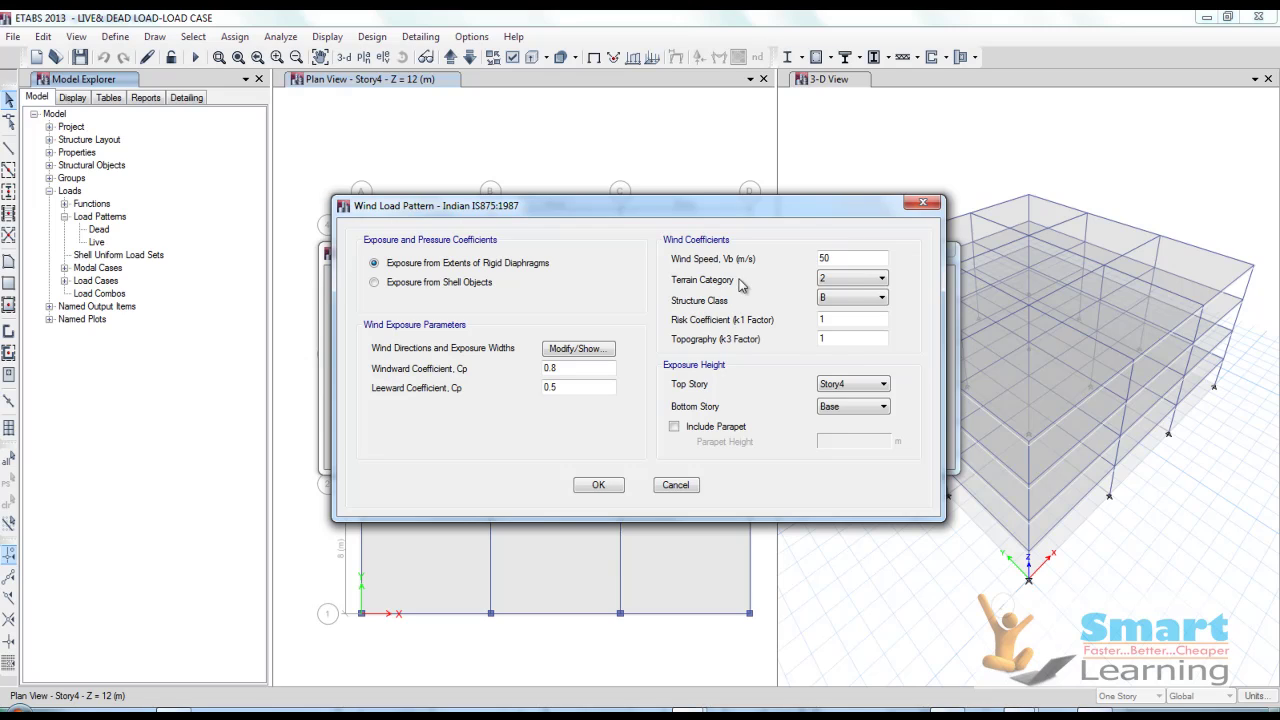
{"action": "left_click", "coordinate": [841, 283]}
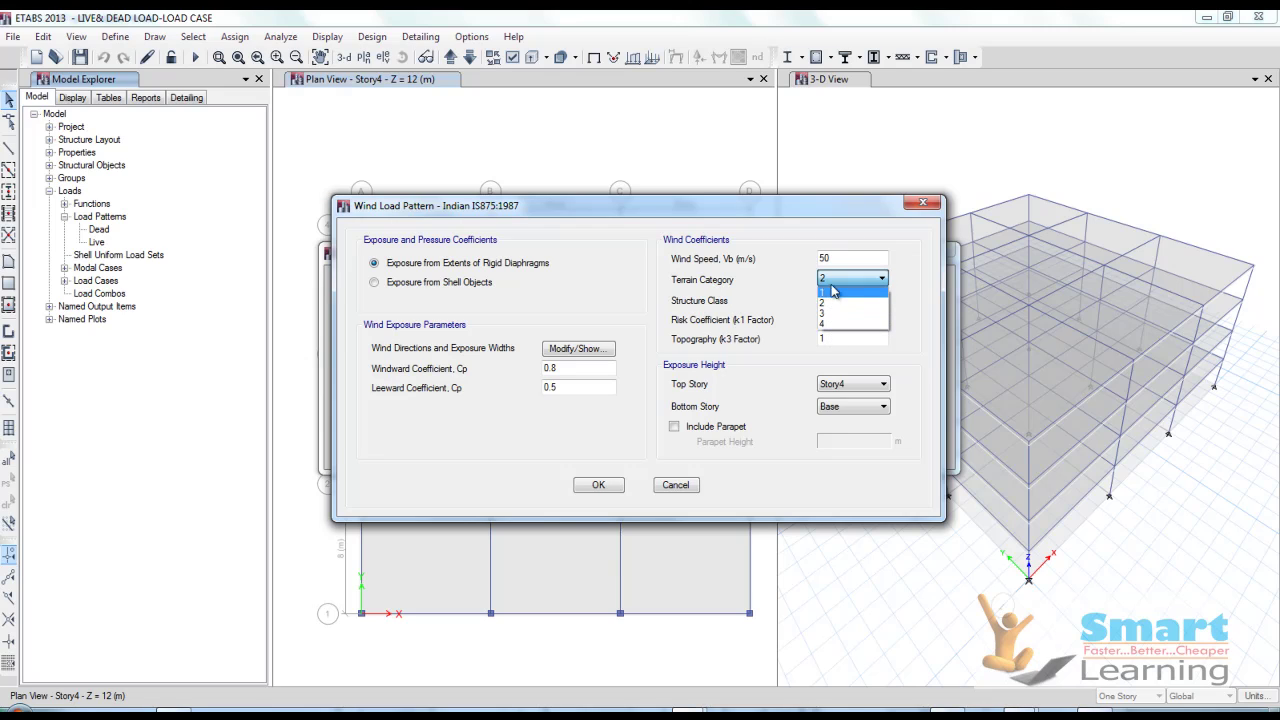
{"action": "left_click", "coordinate": [830, 302]}
{"action": "left_click", "coordinate": [828, 282]}
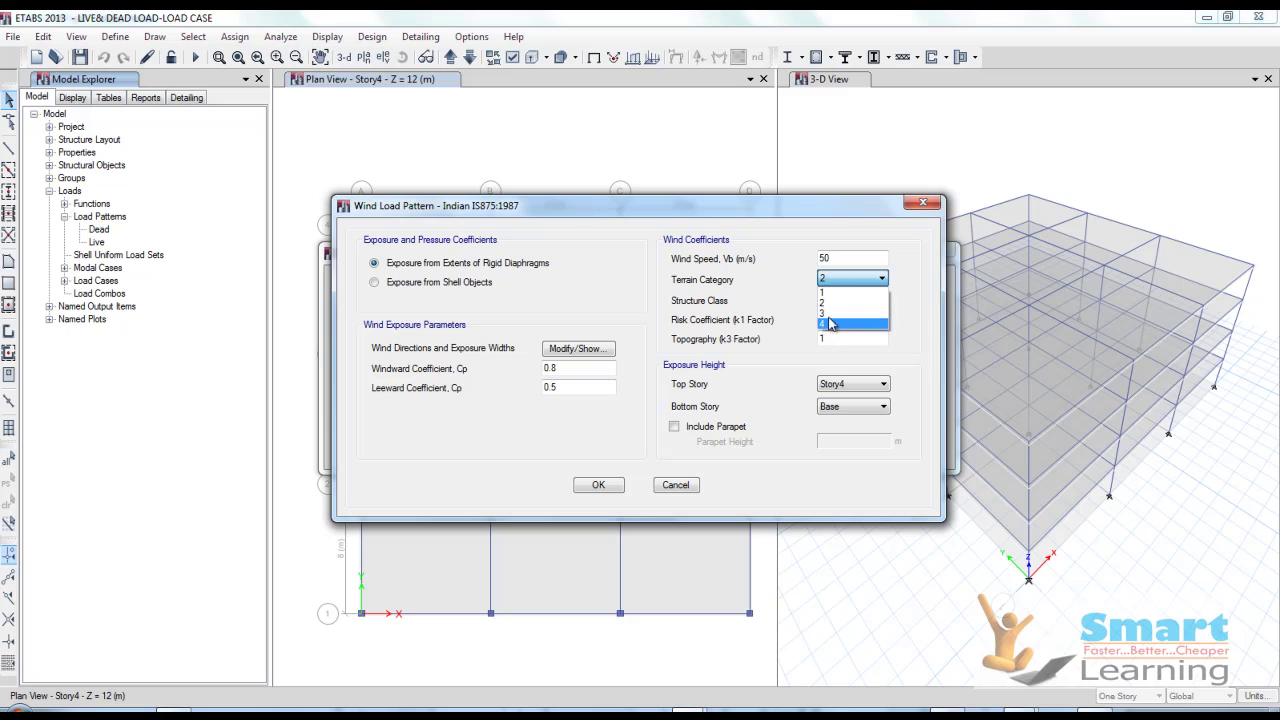
{"action": "left_click", "coordinate": [830, 323]}
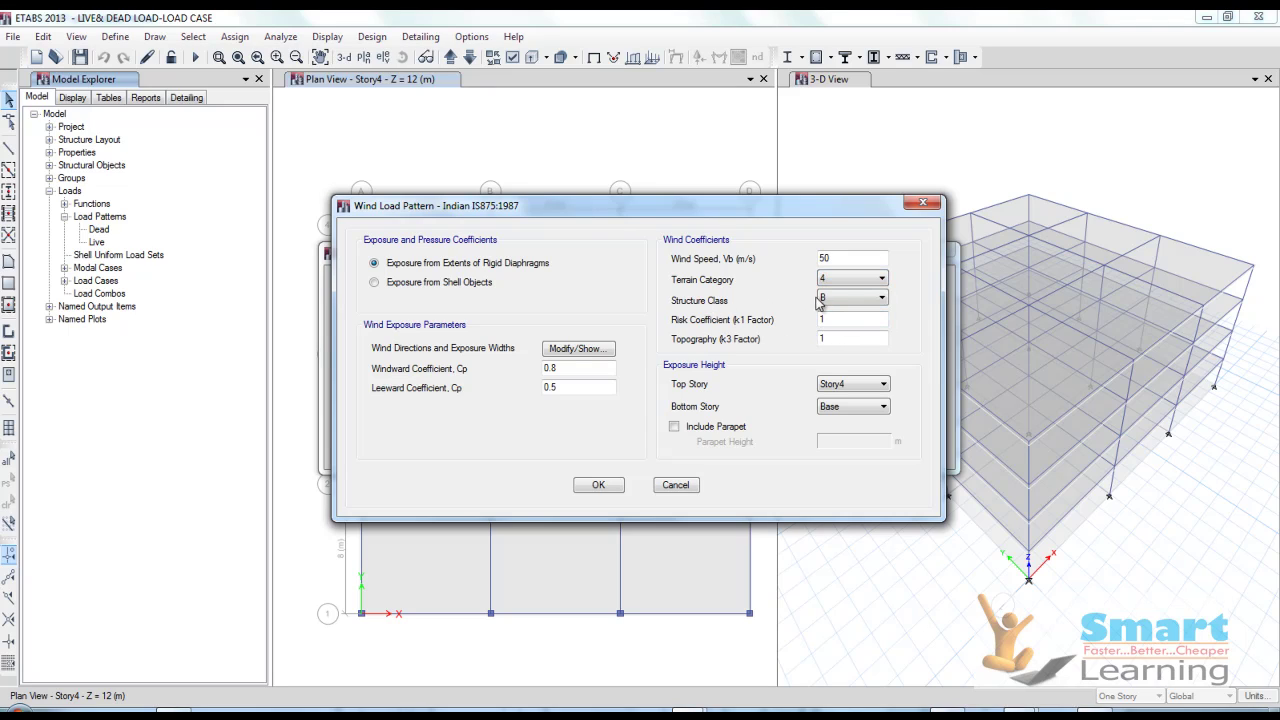
{"action": "left_click", "coordinate": [843, 302]}
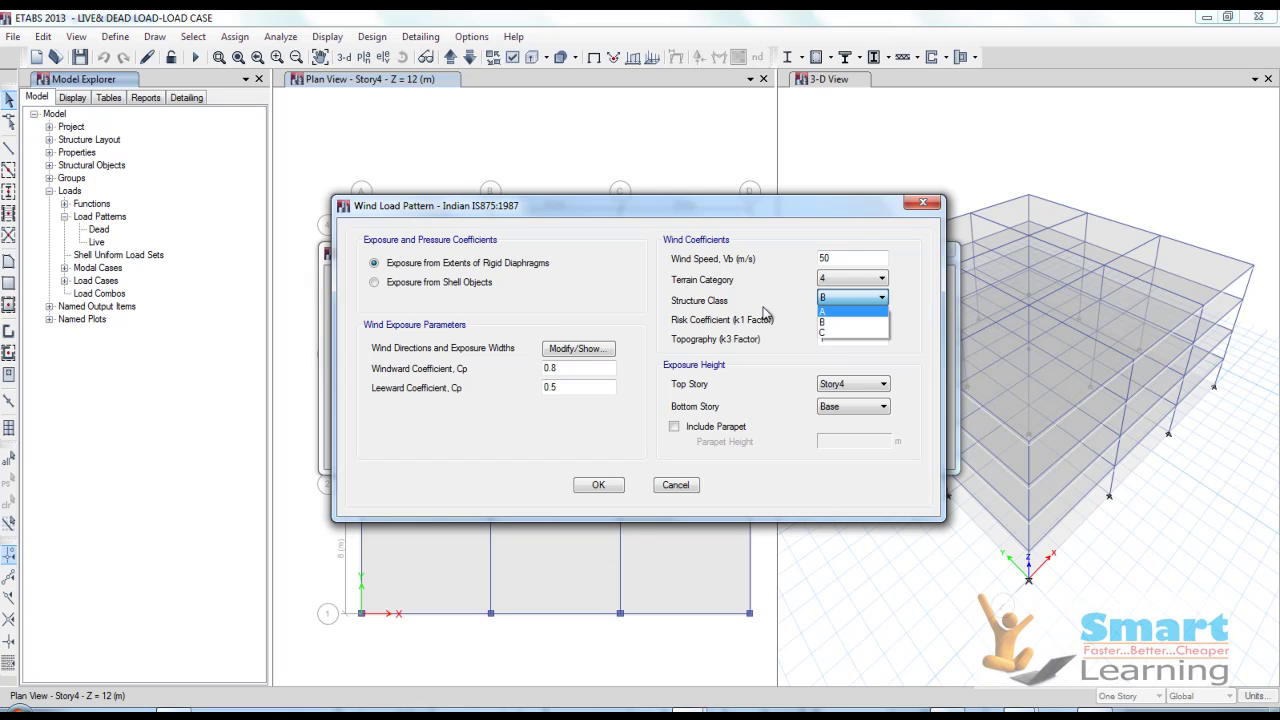
{"action": "left_click", "coordinate": [831, 322]}
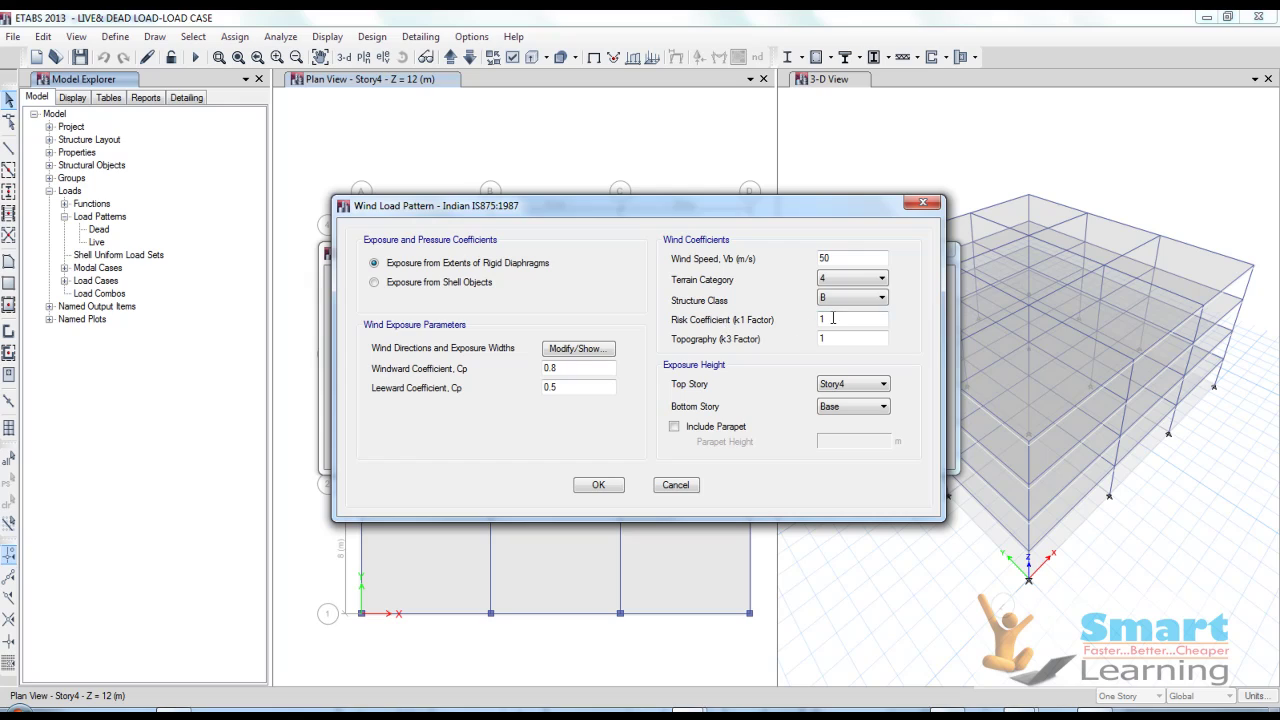
Check the risk coefficient (k1), topography (k3) and windward coefficient of the Wind load pattern.
{"action": "double_click", "coordinate": [821, 319]}
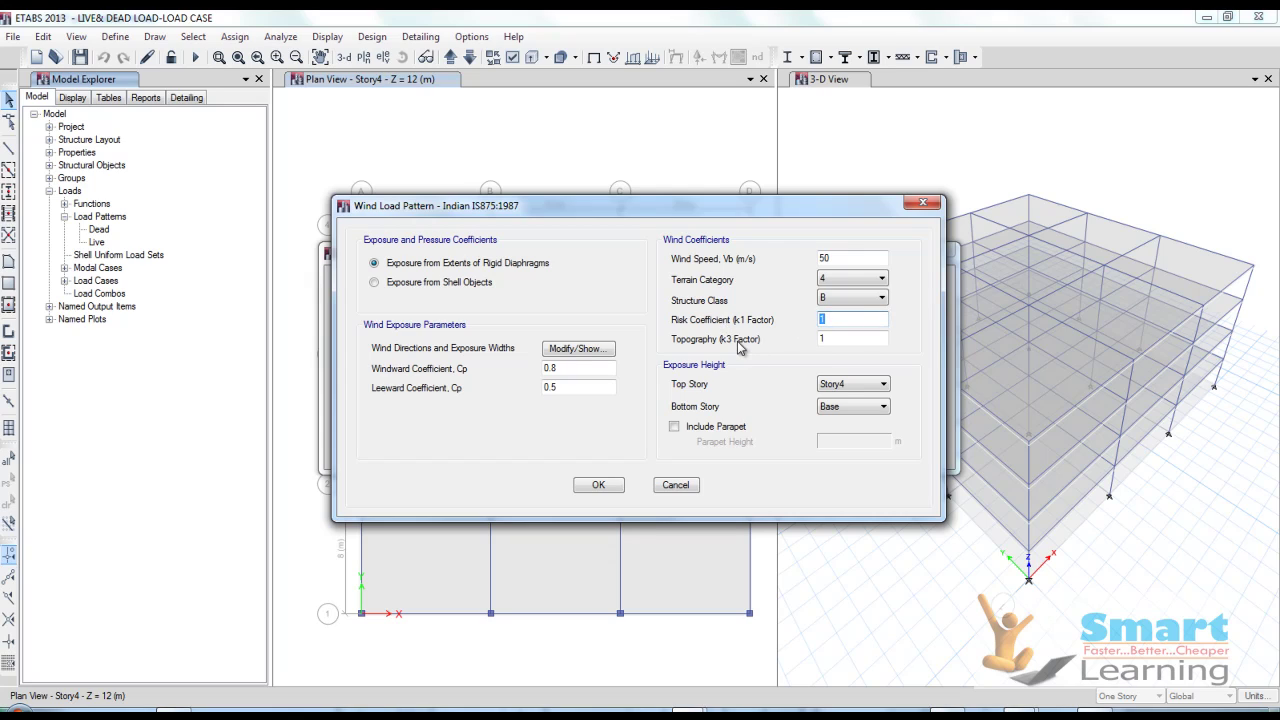
{"action": "double_click", "coordinate": [823, 339]}
{"action": "double_click", "coordinate": [551, 368]}
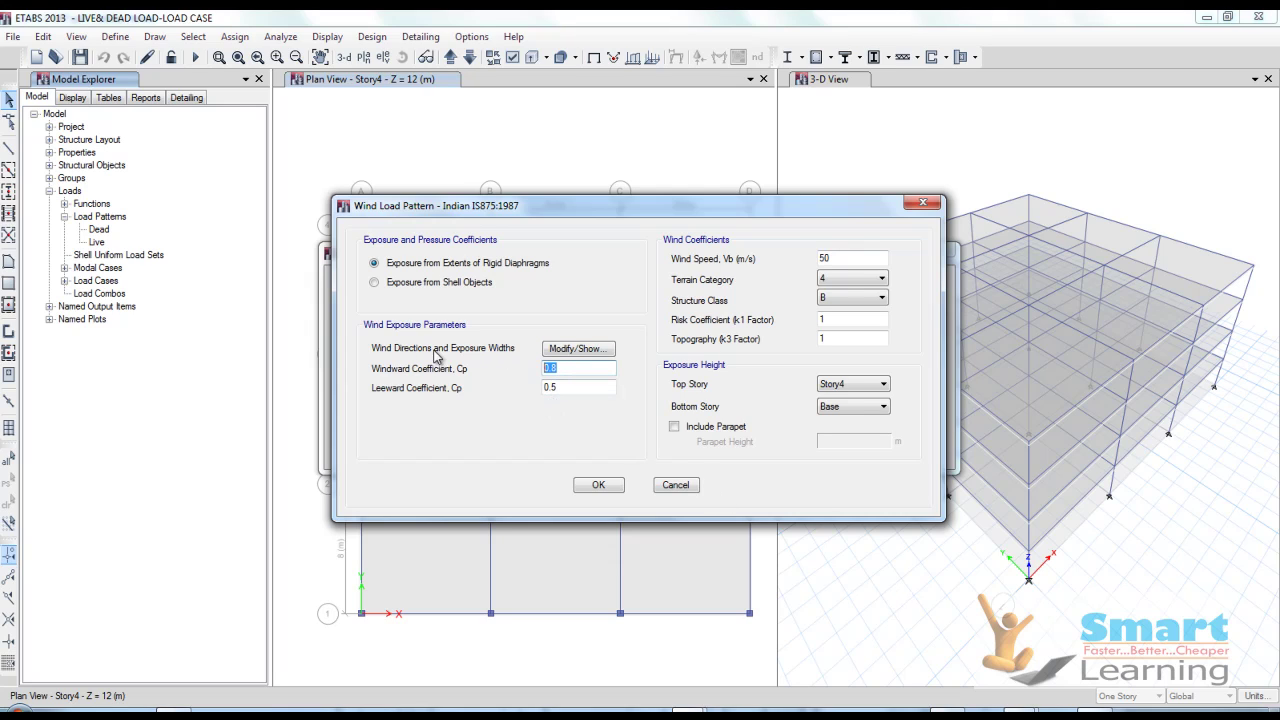
Review the wind directions and exposure width data of the Wind pattern, checking Story4's width, depth and ordinates.
{"action": "left_click", "coordinate": [582, 350]}
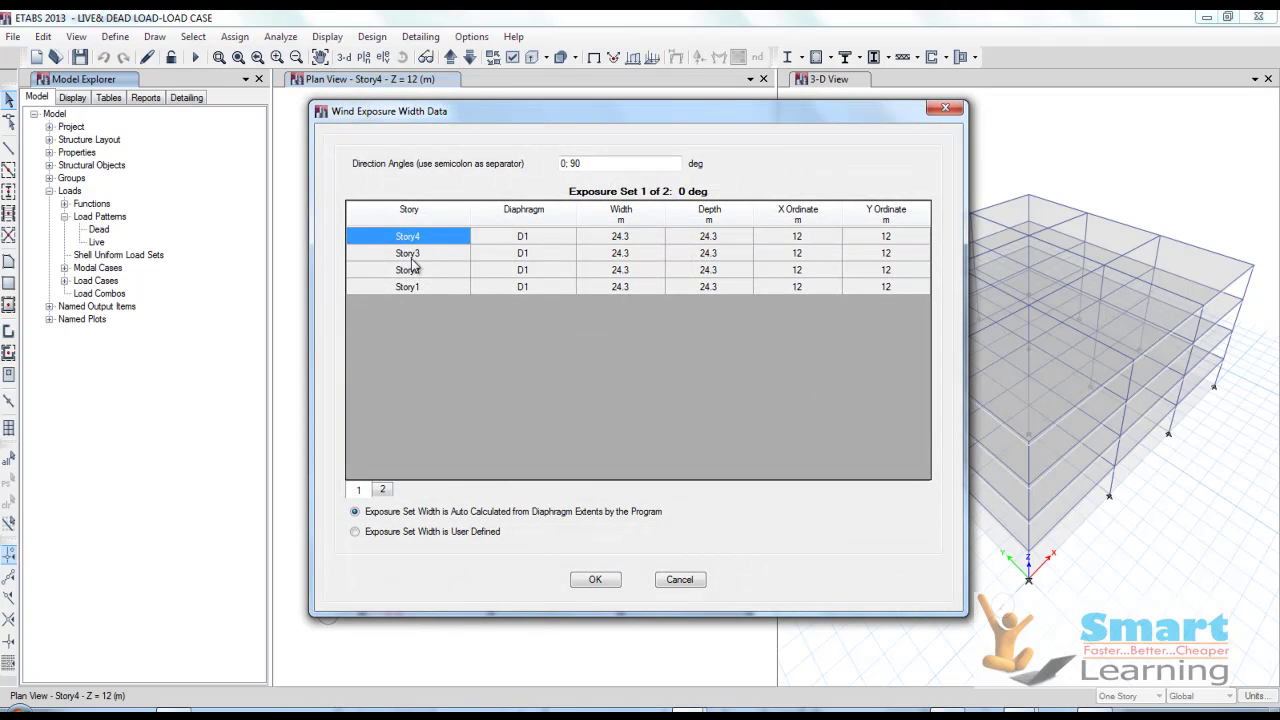
{"action": "left_click", "coordinate": [620, 242]}
{"action": "left_click", "coordinate": [713, 242]}
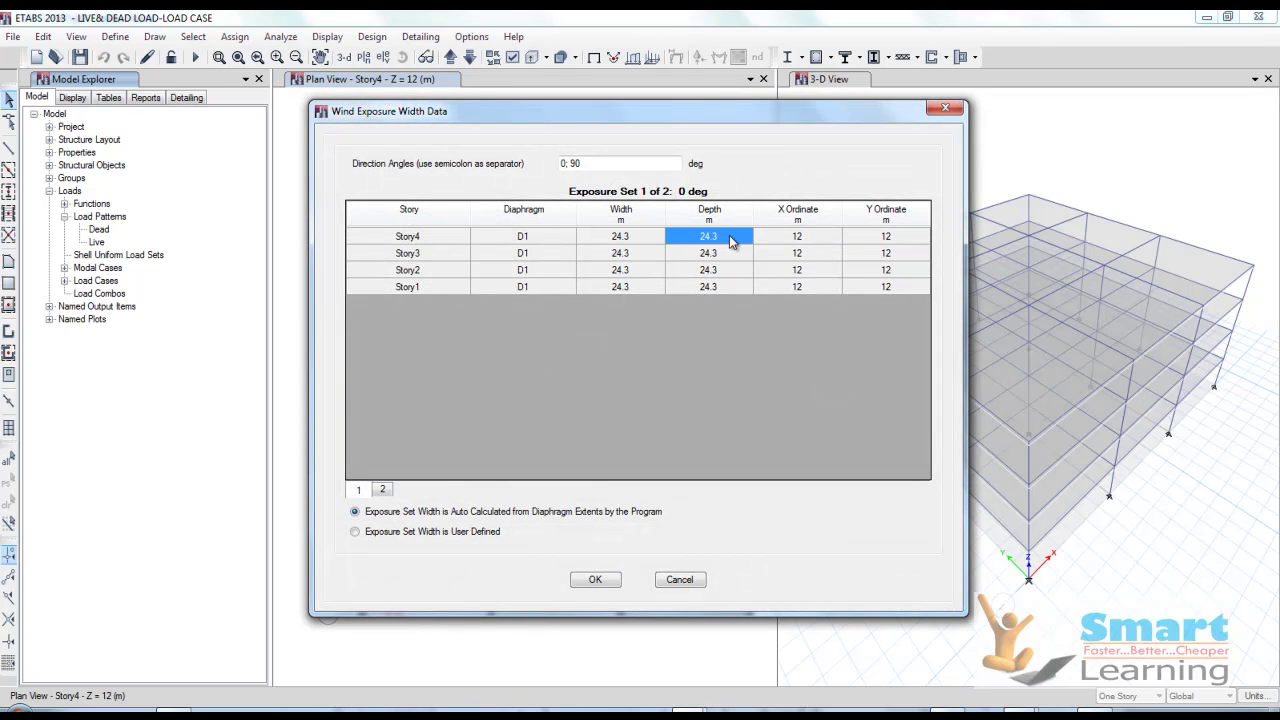
{"action": "left_click", "coordinate": [797, 242]}
{"action": "key", "text": "Tab"}
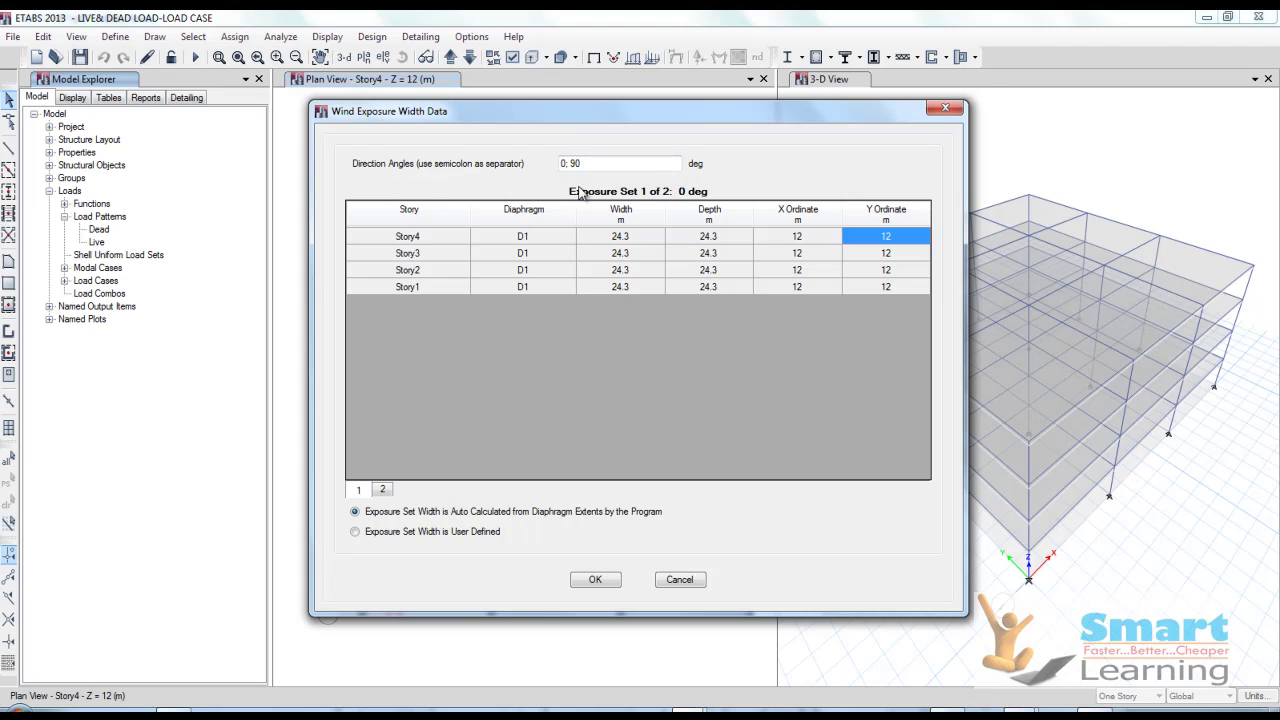
{"action": "left_click", "coordinate": [595, 579]}
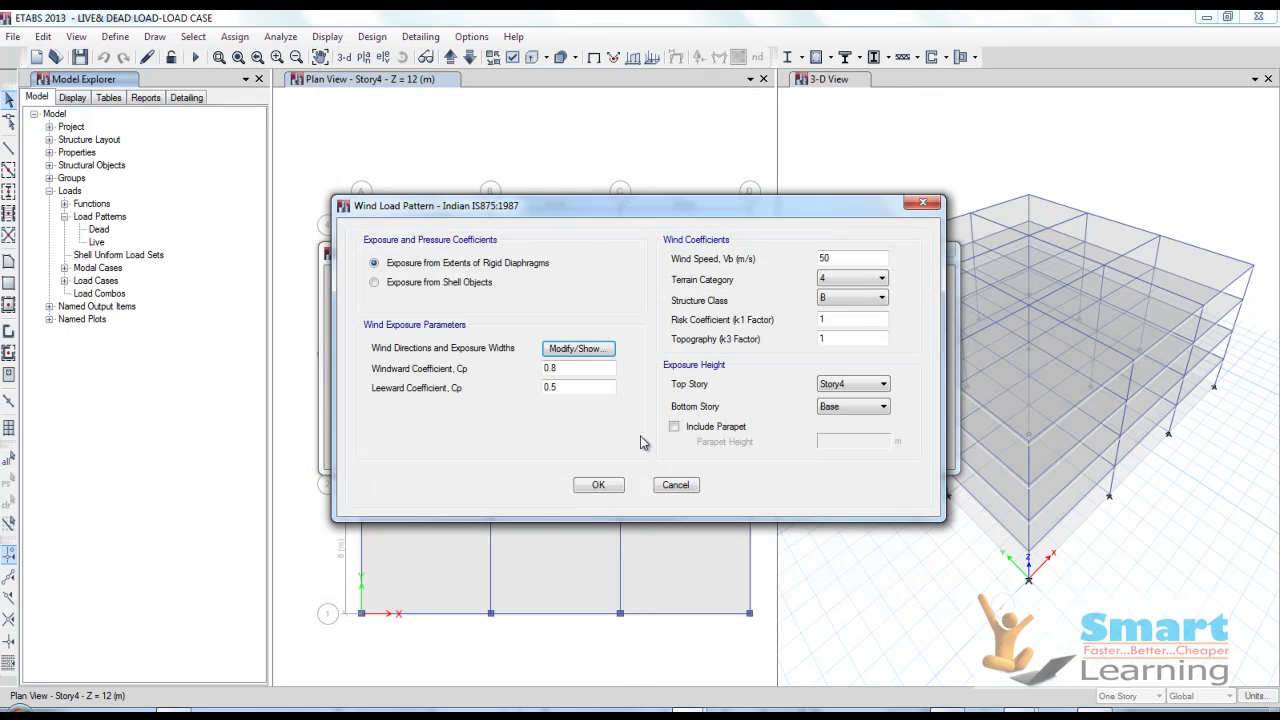
Try including a parapet and taking the exposure from shell objects for the Wind pattern, reverting both options.
{"action": "left_click", "coordinate": [676, 428]}
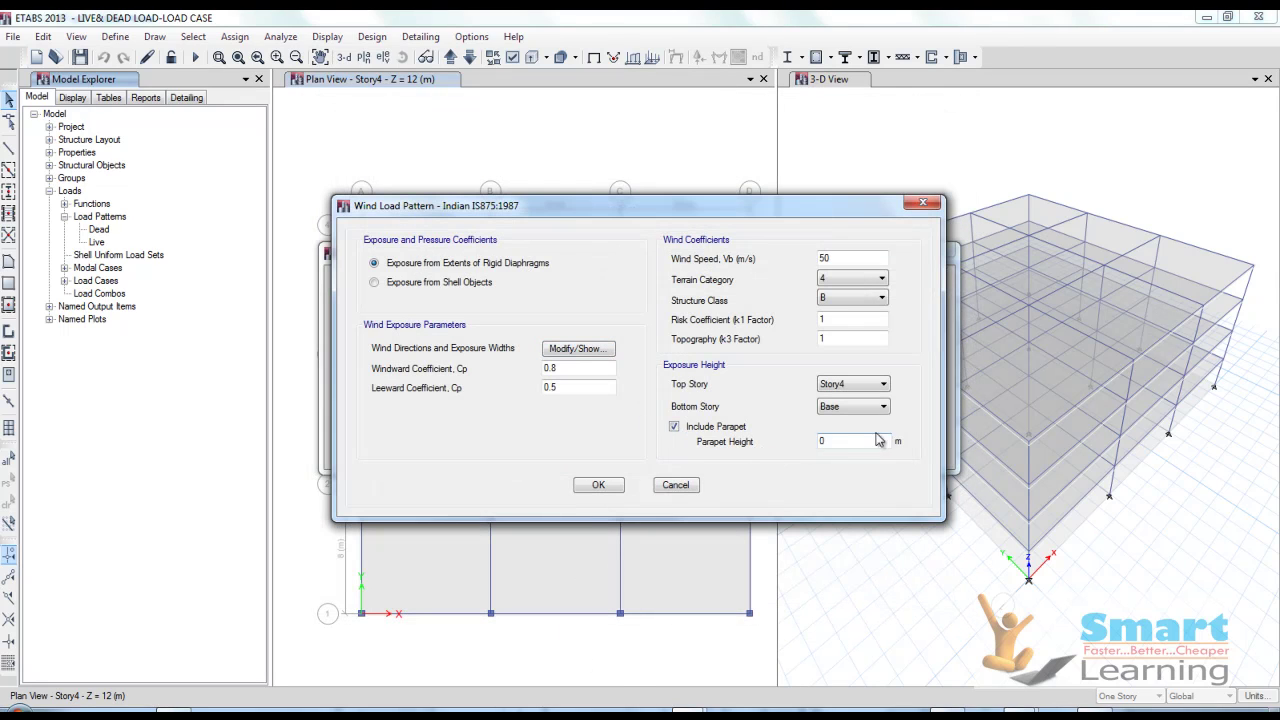
{"action": "left_click", "coordinate": [675, 427]}
{"action": "left_click", "coordinate": [852, 408]}
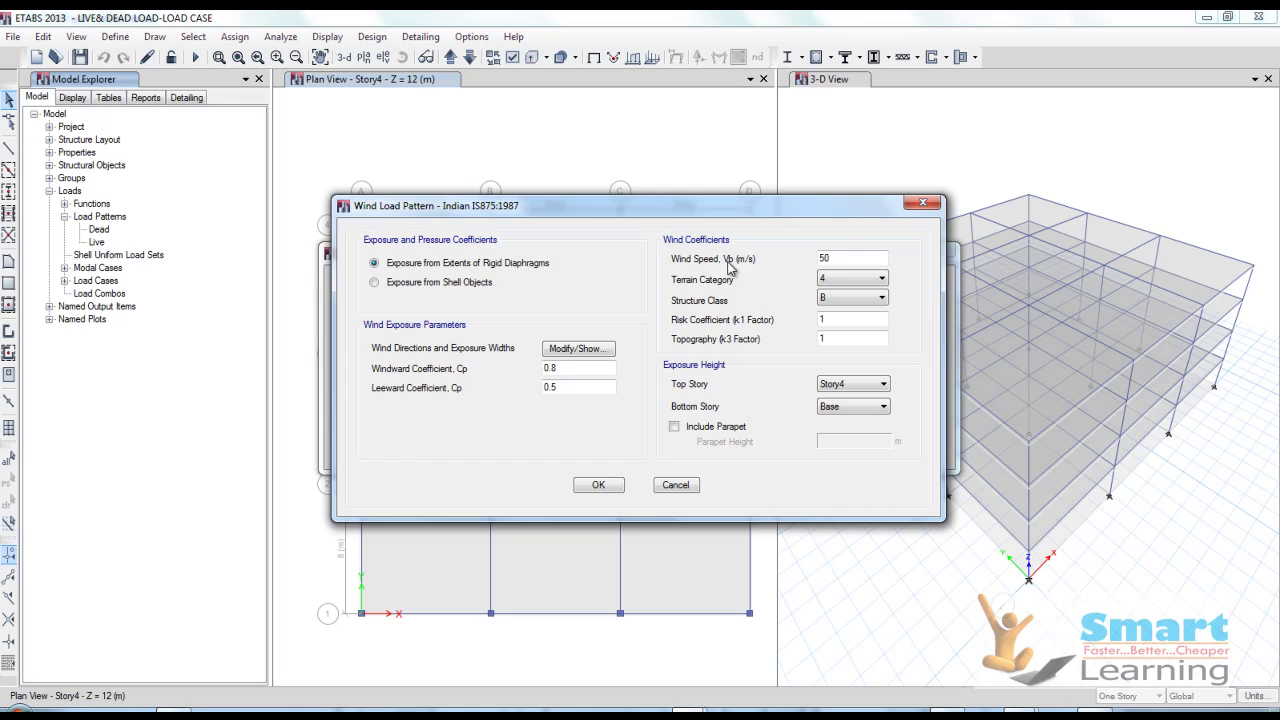
{"action": "double_click", "coordinate": [840, 258]}
{"action": "left_click", "coordinate": [403, 283]}
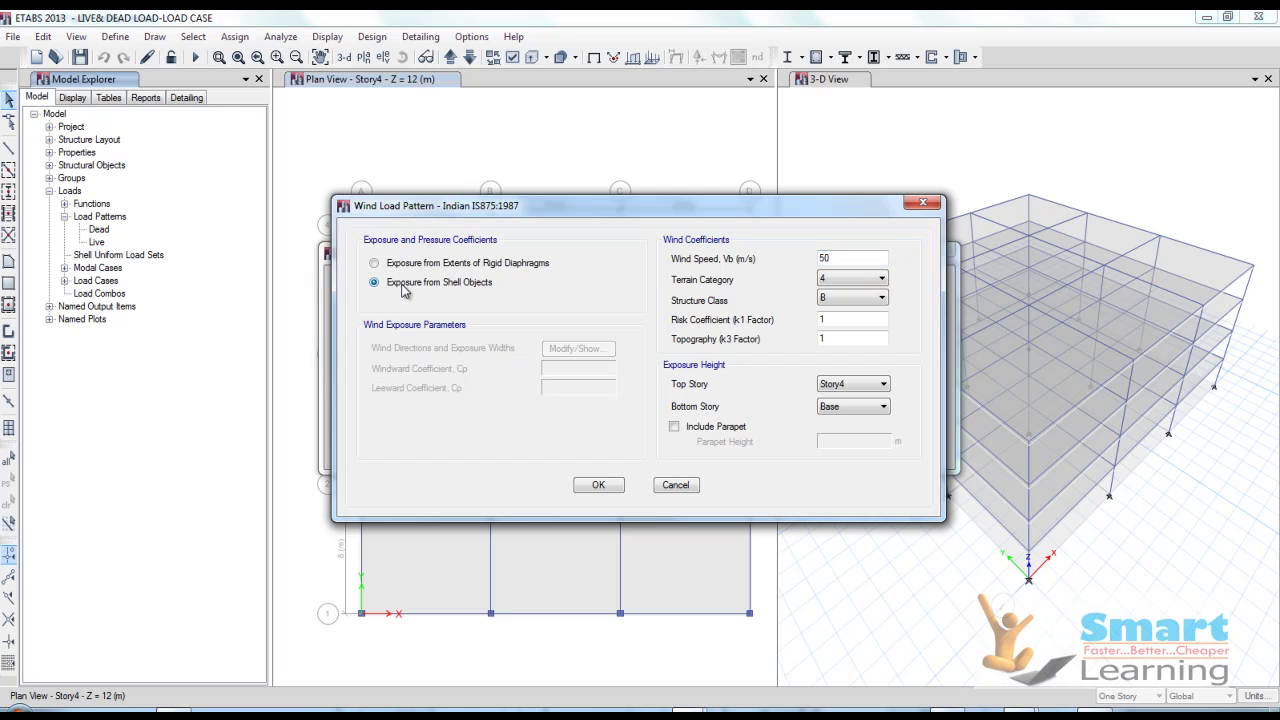
{"action": "left_click", "coordinate": [408, 264]}
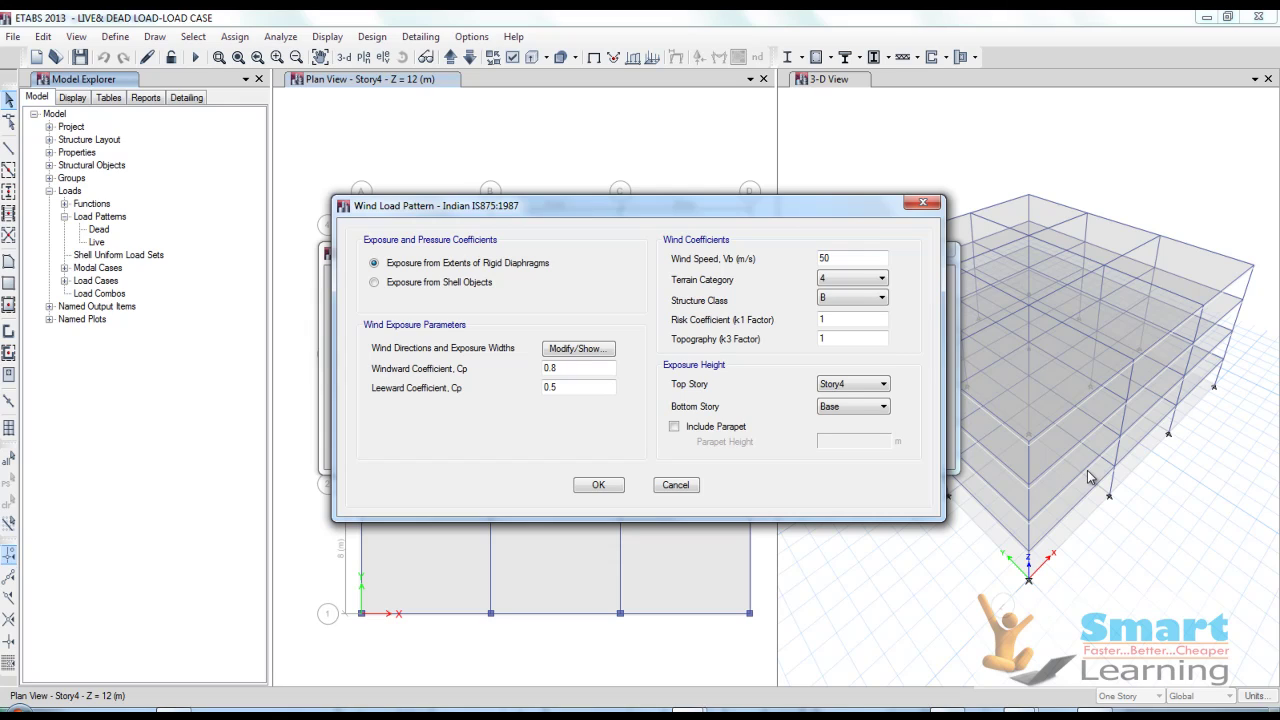
Accept the Wind pattern's lateral load settings and the load pattern definitions.
{"action": "left_click", "coordinate": [120, 50]}
{"action": "left_click", "coordinate": [596, 485]}
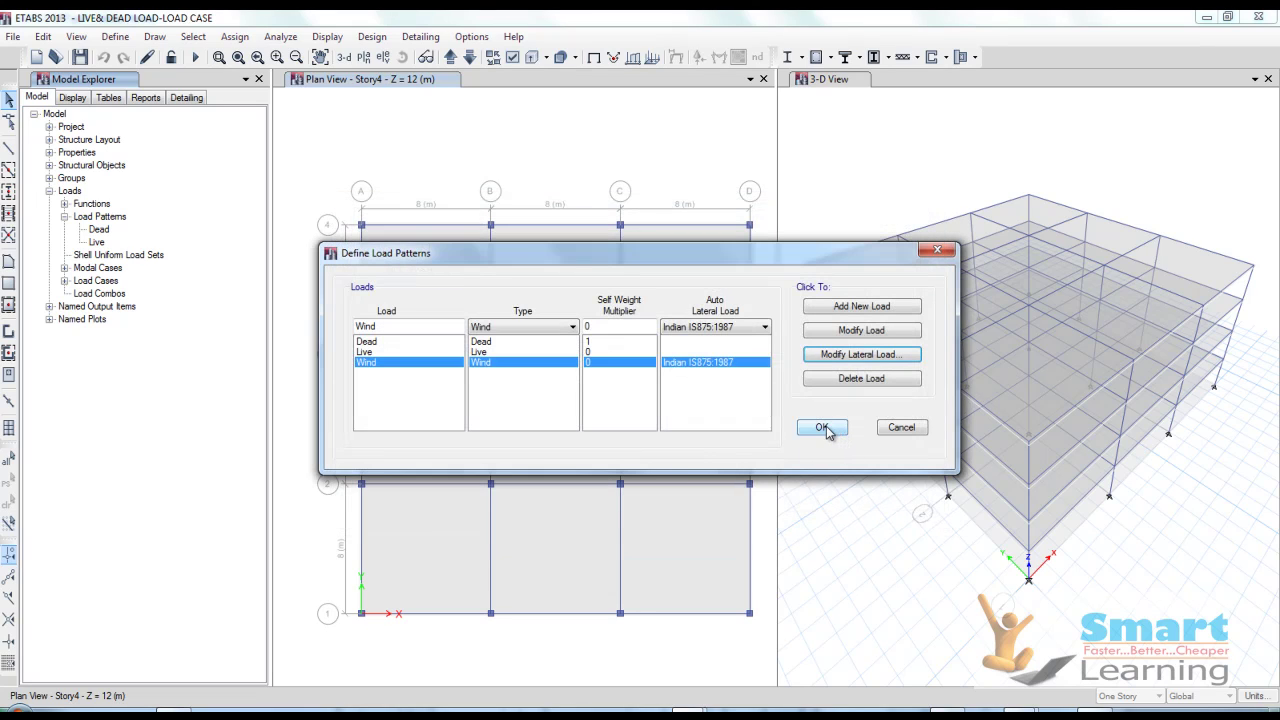
{"action": "left_click", "coordinate": [824, 429]}
{"action": "left_click", "coordinate": [150, 37]}
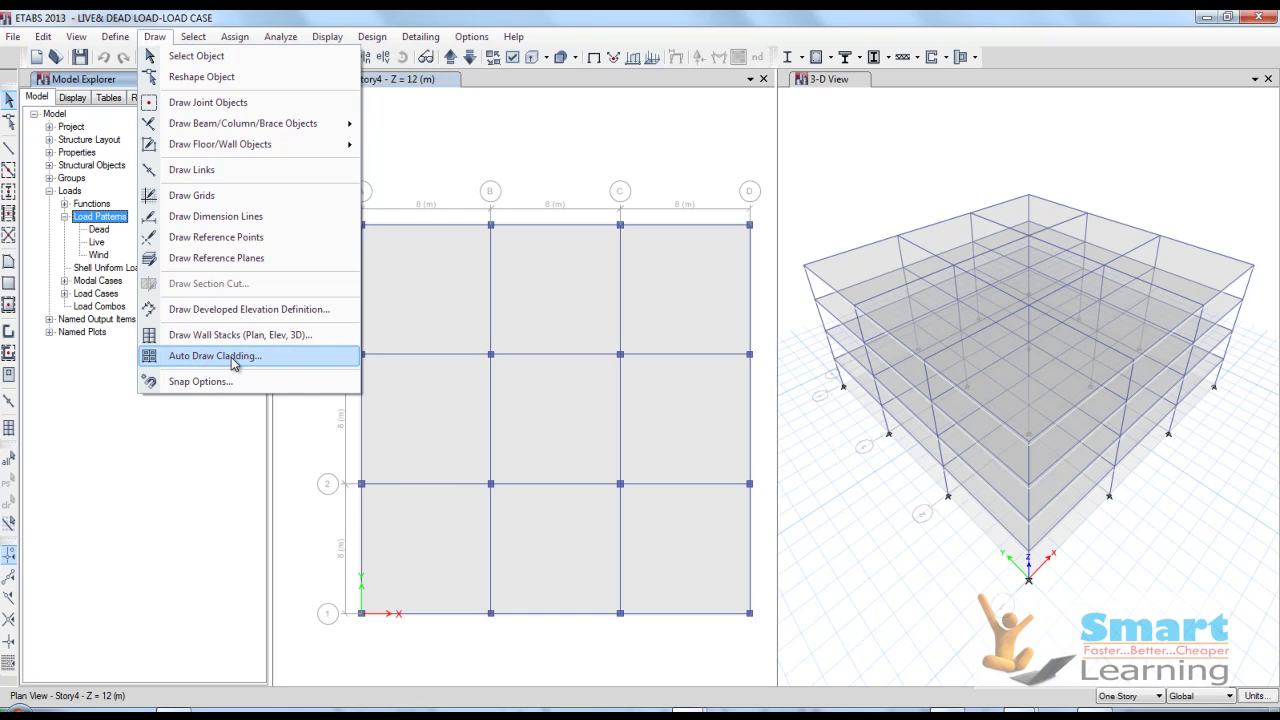
{"action": "left_click", "coordinate": [232, 358]}
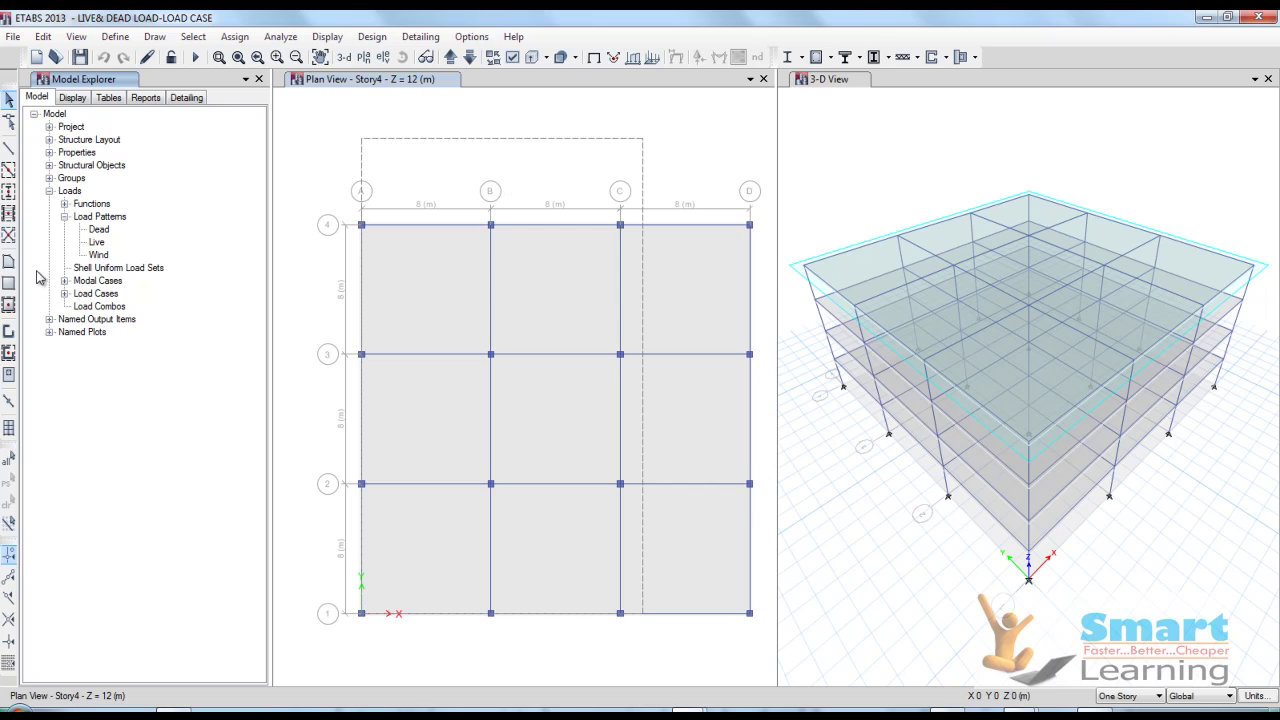
Open the Wind load case for modification from the model's load cases and check its scale factor.
{"action": "left_click", "coordinate": [98, 255]}
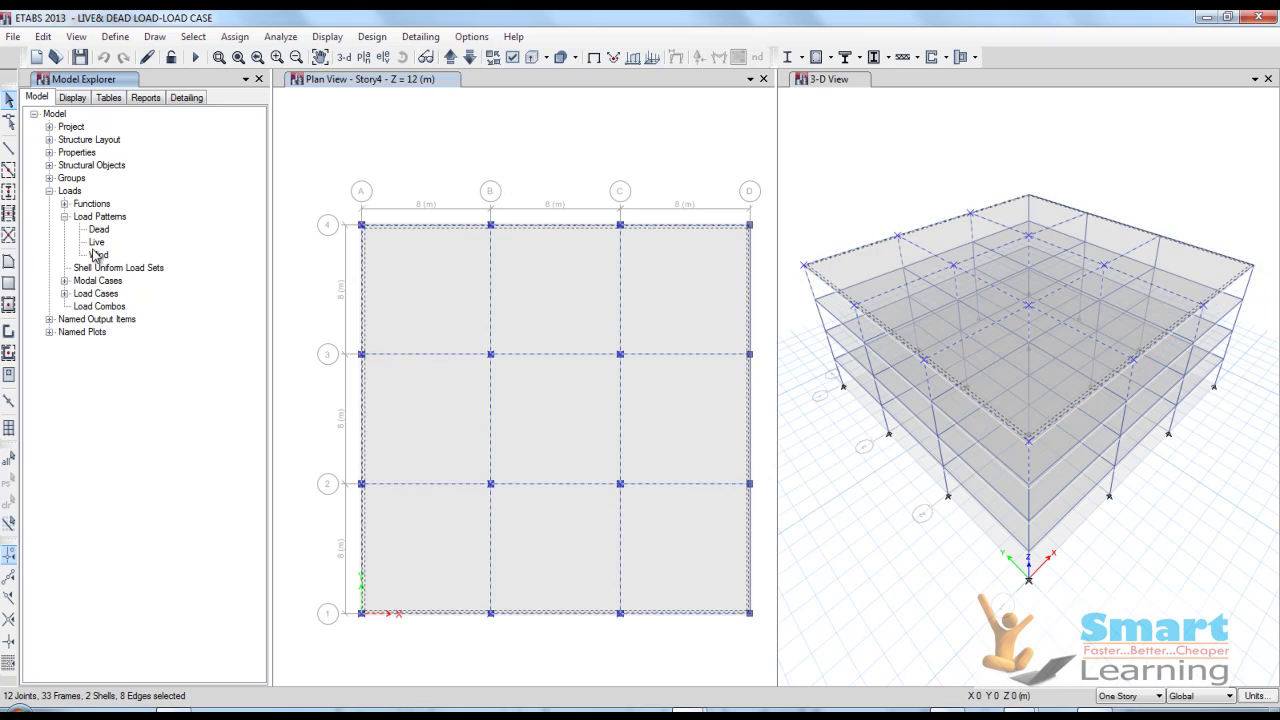
{"action": "left_click", "coordinate": [65, 295]}
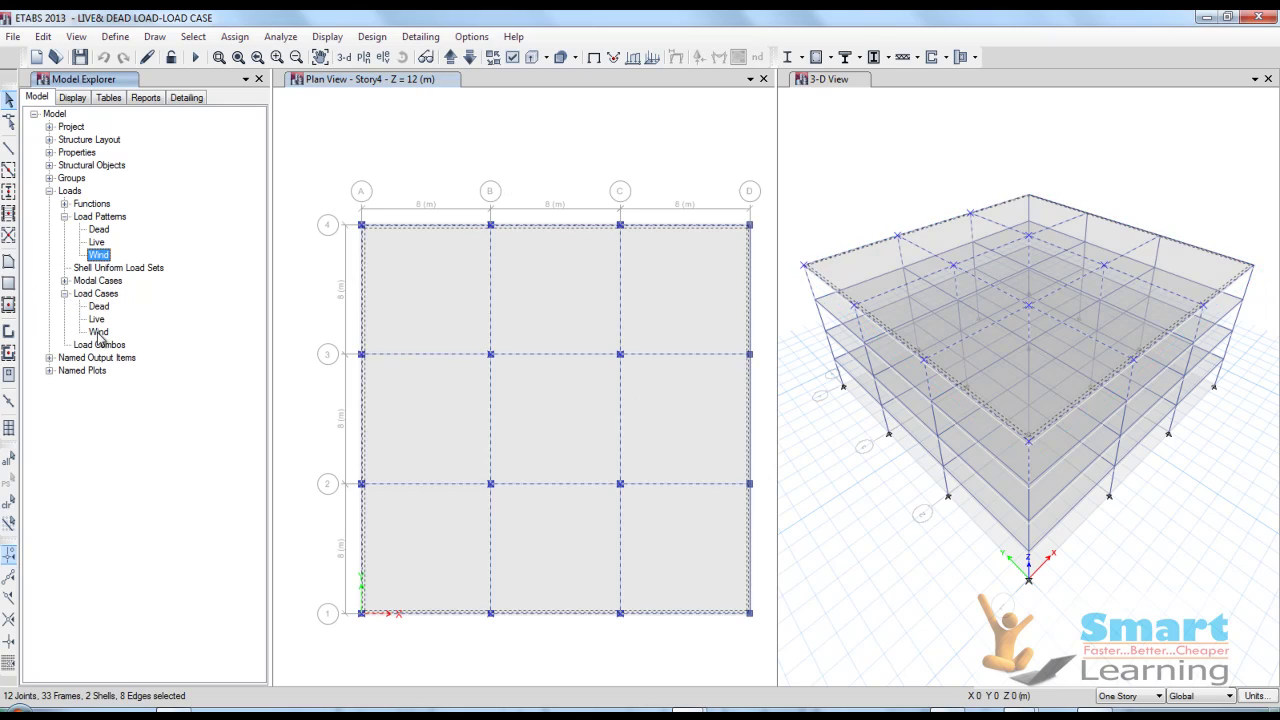
{"action": "left_click", "coordinate": [99, 332]}
{"action": "right_click", "coordinate": [99, 333]}
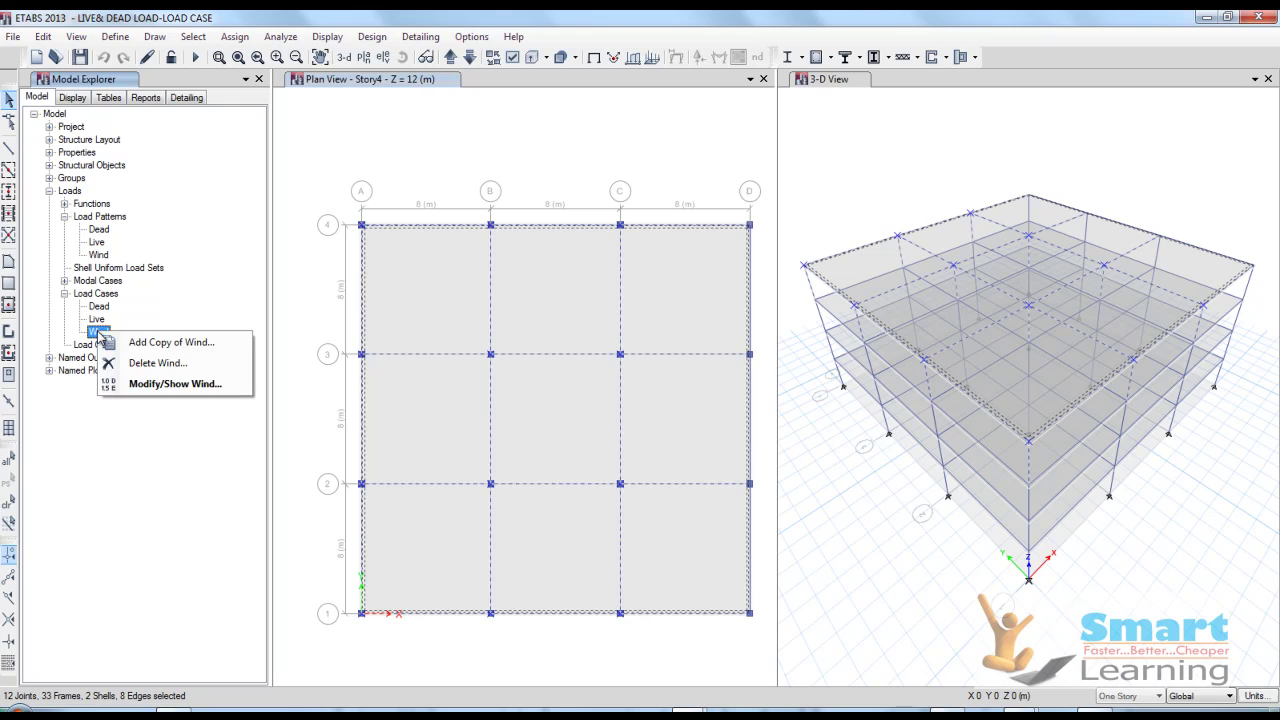
{"action": "left_click", "coordinate": [171, 384]}
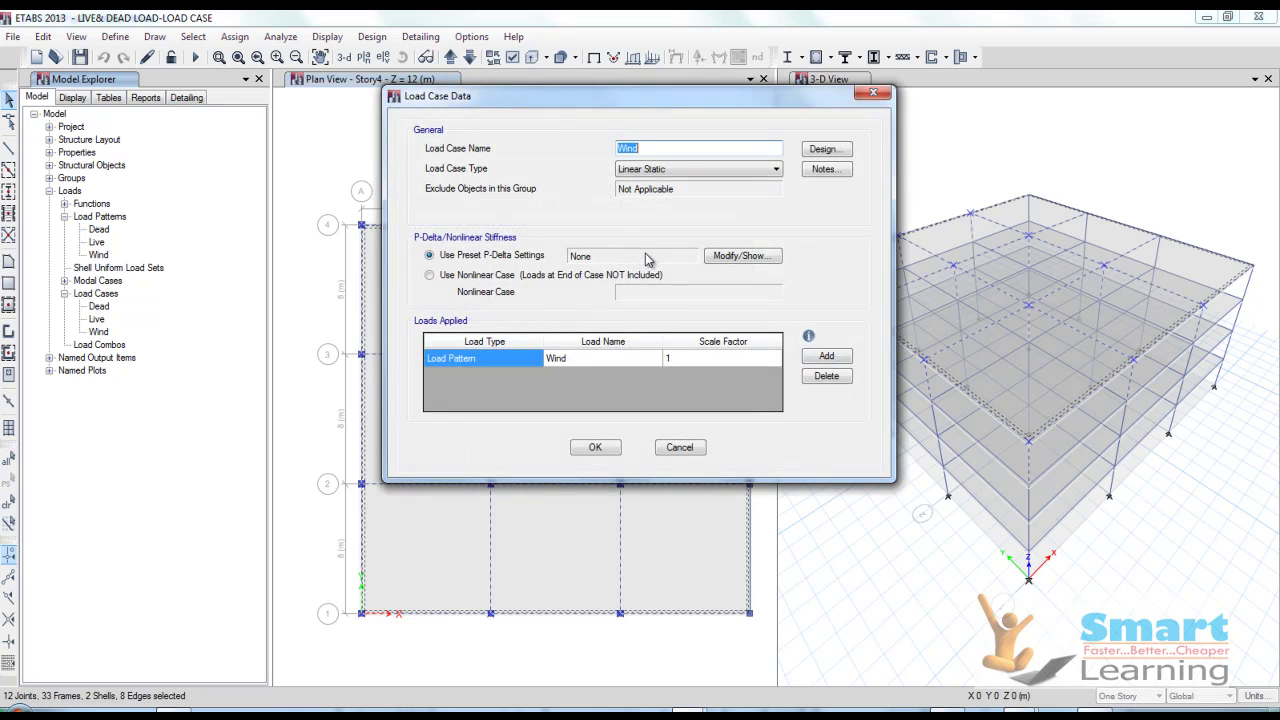
{"action": "left_click", "coordinate": [685, 365]}
{"action": "left_click", "coordinate": [681, 358]}
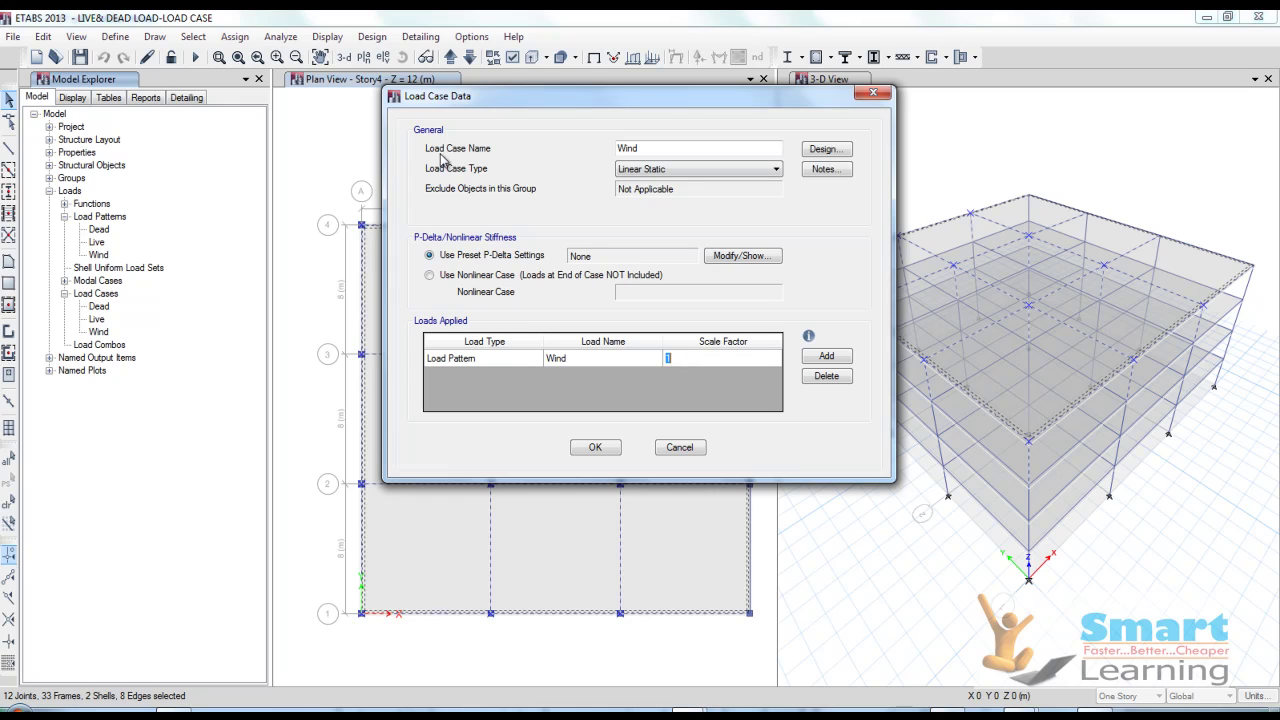
Change the Wind load case to Nonlinear Static with P-Delta geometric nonlinearity and accept it.
{"action": "left_click", "coordinate": [660, 171]}
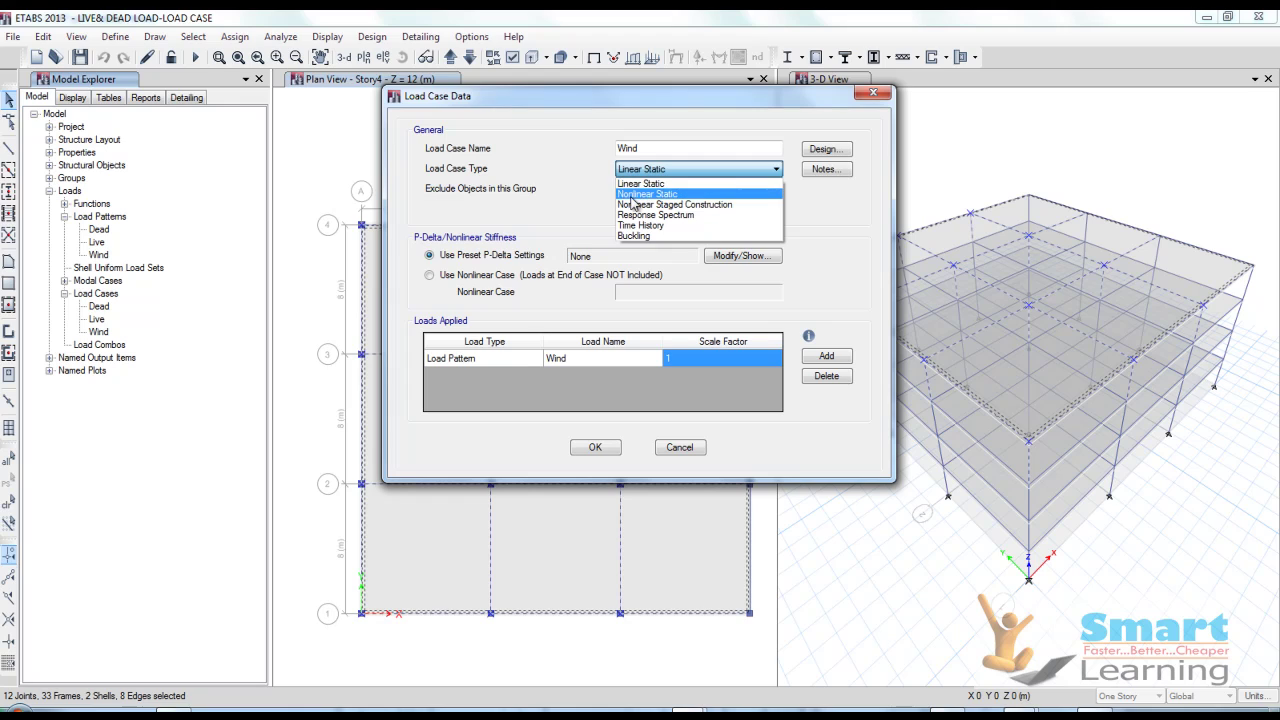
{"action": "left_click", "coordinate": [630, 195]}
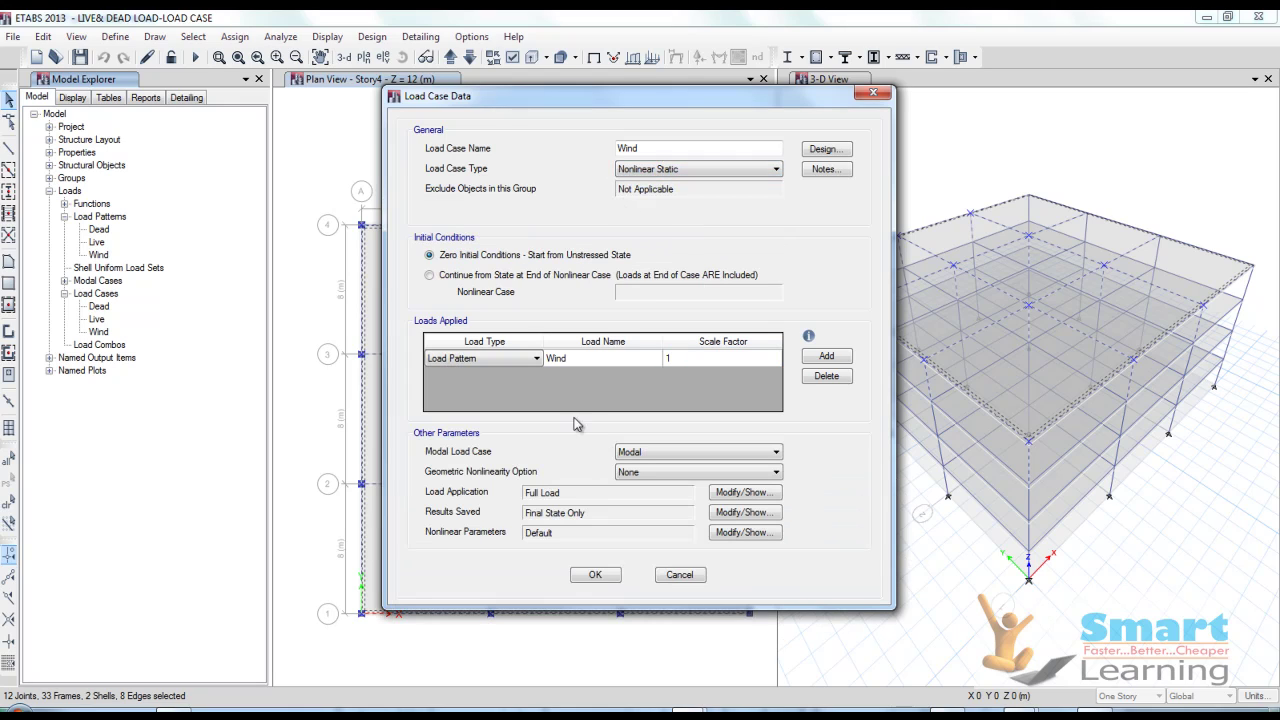
{"action": "left_click", "coordinate": [657, 473]}
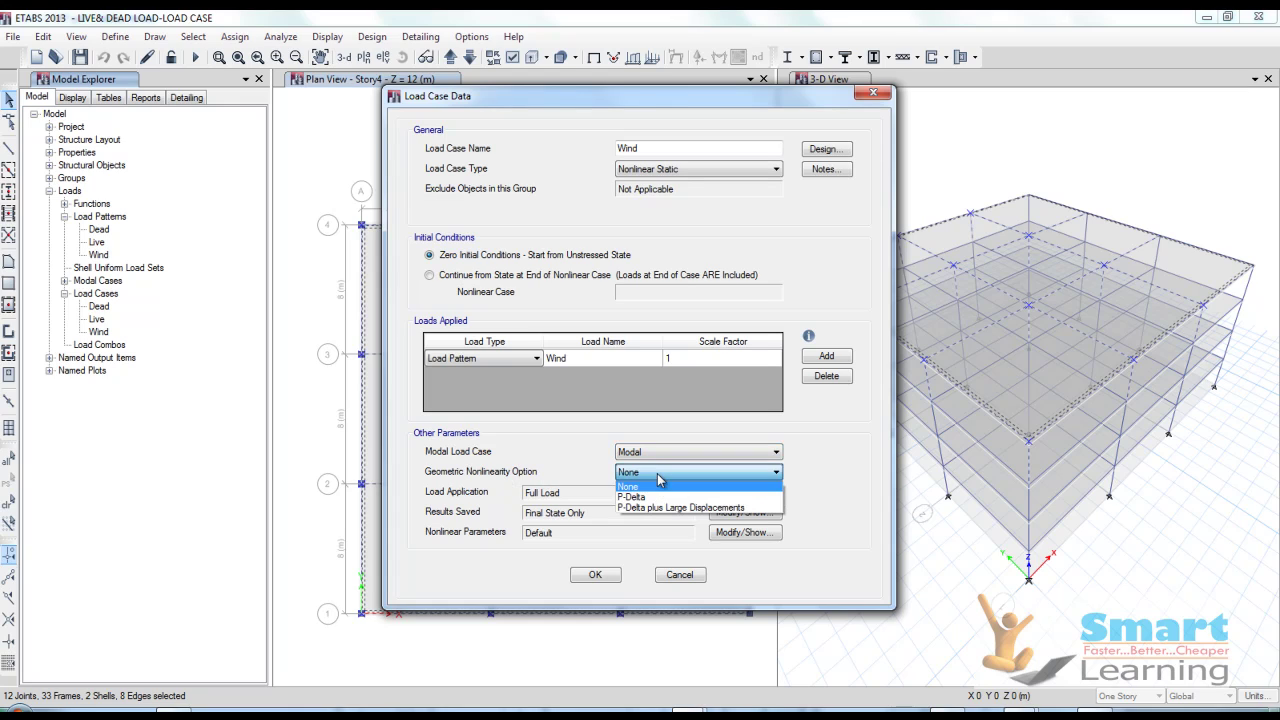
{"action": "left_click", "coordinate": [636, 497]}
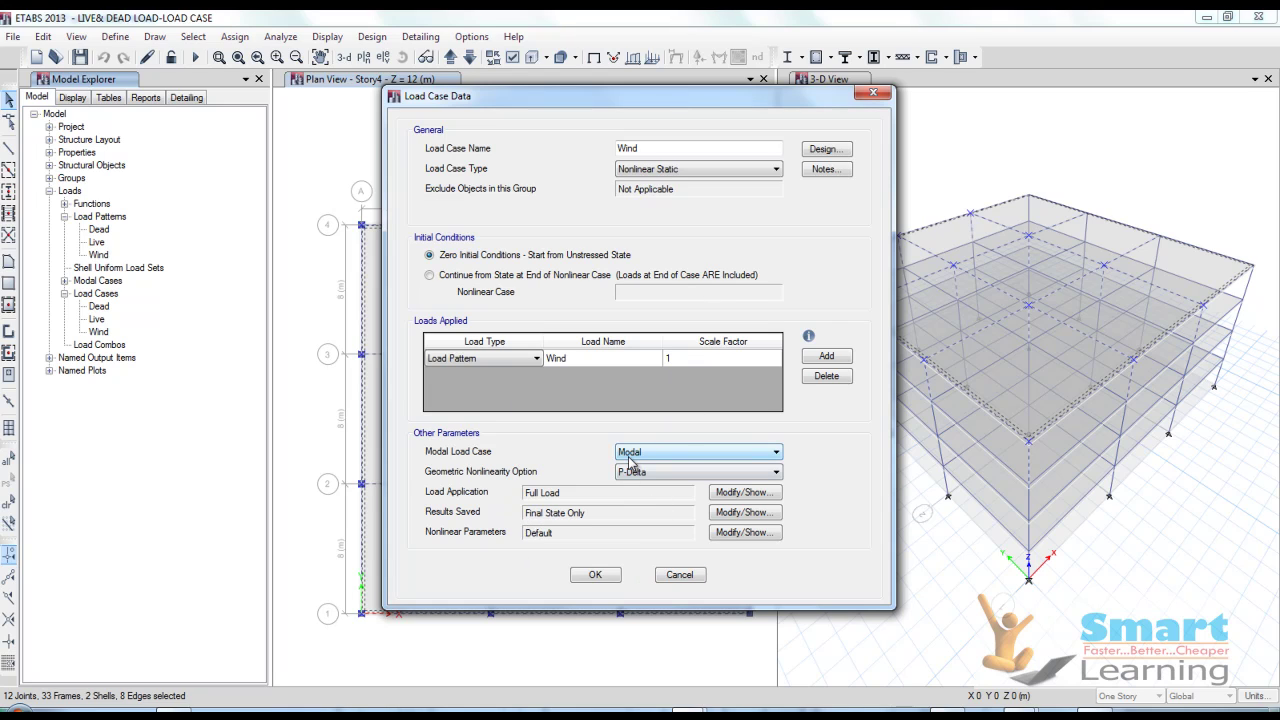
{"action": "left_click", "coordinate": [612, 576]}
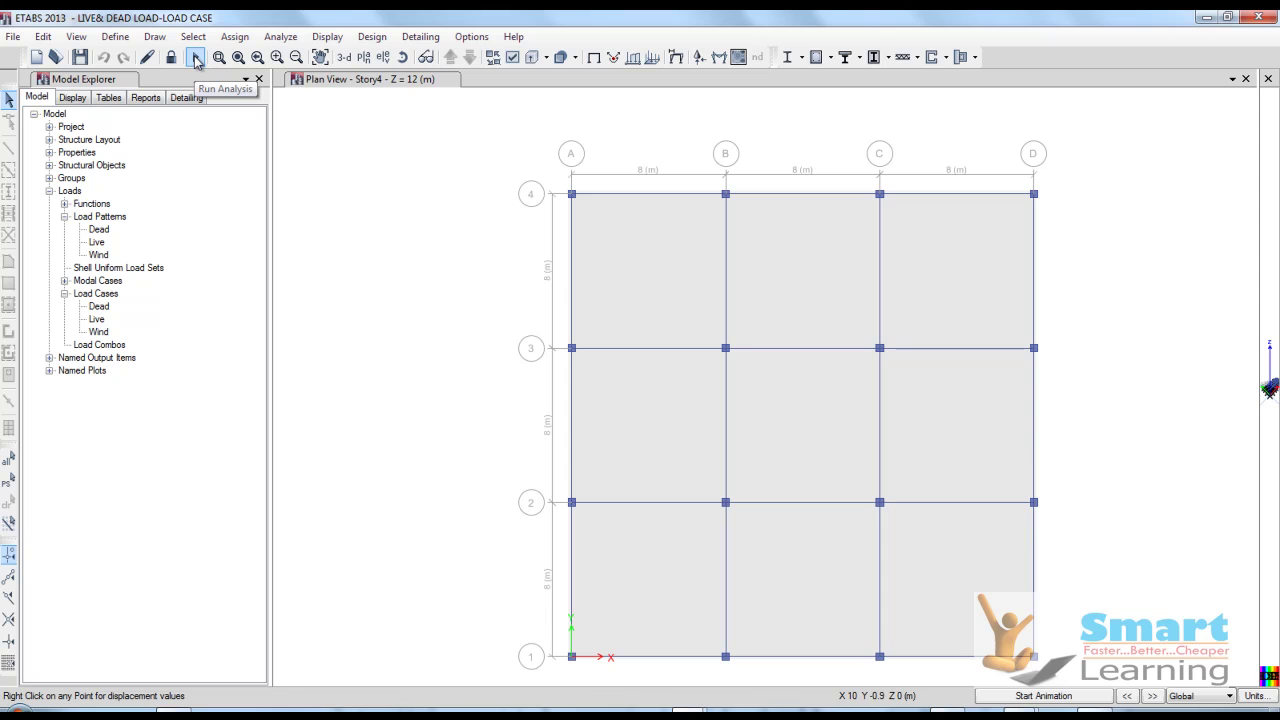
Widen the collapsed 3-D view so it shares the window with the Story4 plan view.
{"action": "left_click_drag", "start_coordinate": [1258, 331], "coordinate": [700, 340]}
Switch to Adobe Reader and examine the pressure coefficient tables and clauses in is.875.3.1987.pdf from page 33 onward.
{"action": "key", "text": "alt+Tab"}
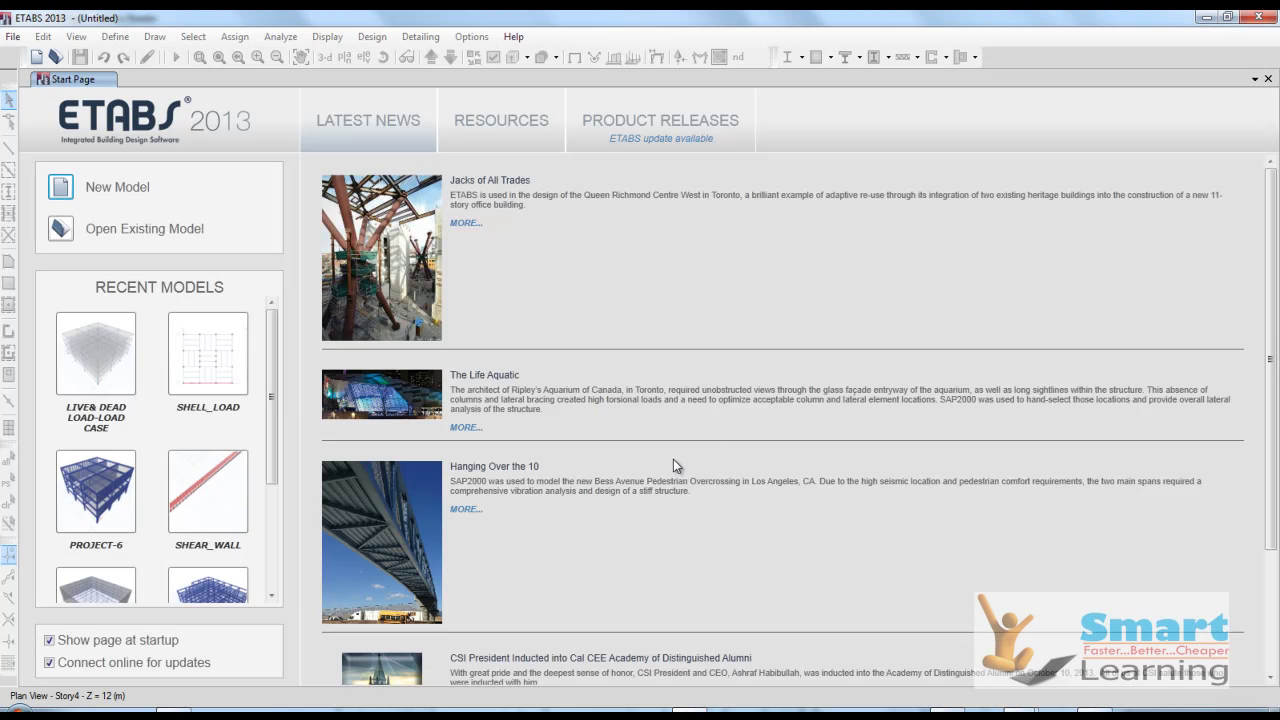
{"action": "key", "text": "alt+Tab"}
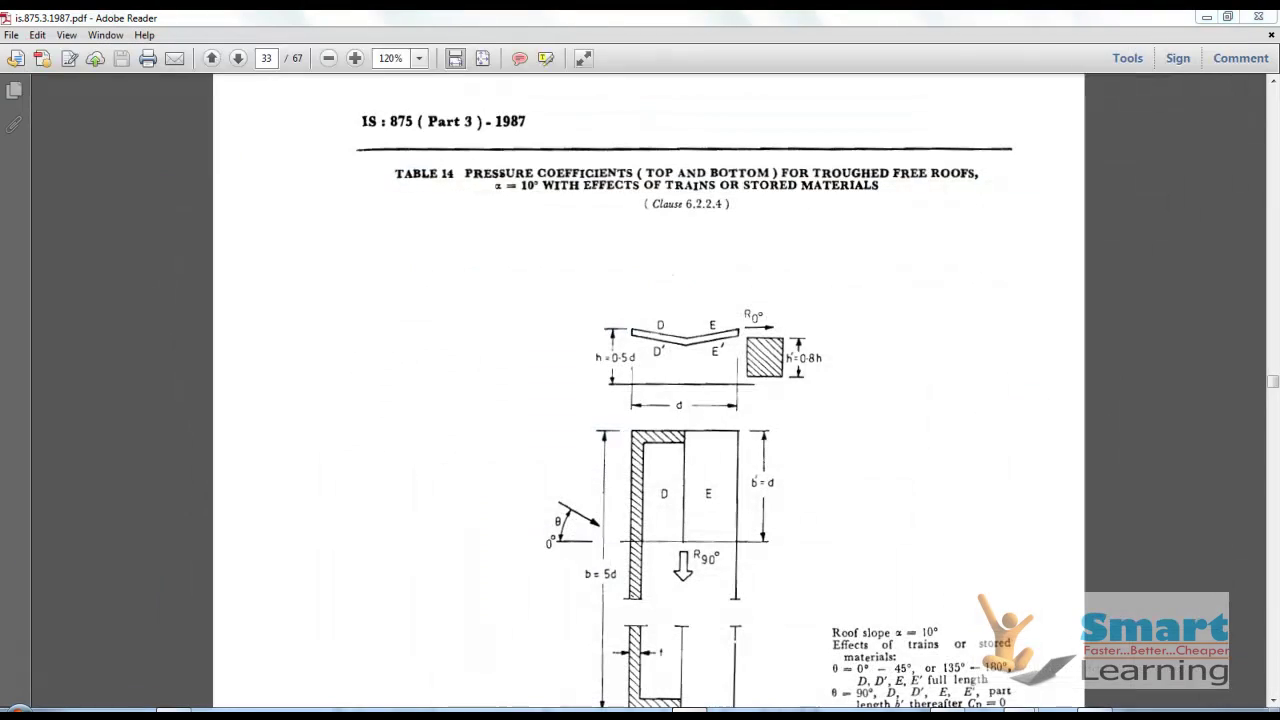
{"action": "key", "text": "alt+Tab"}
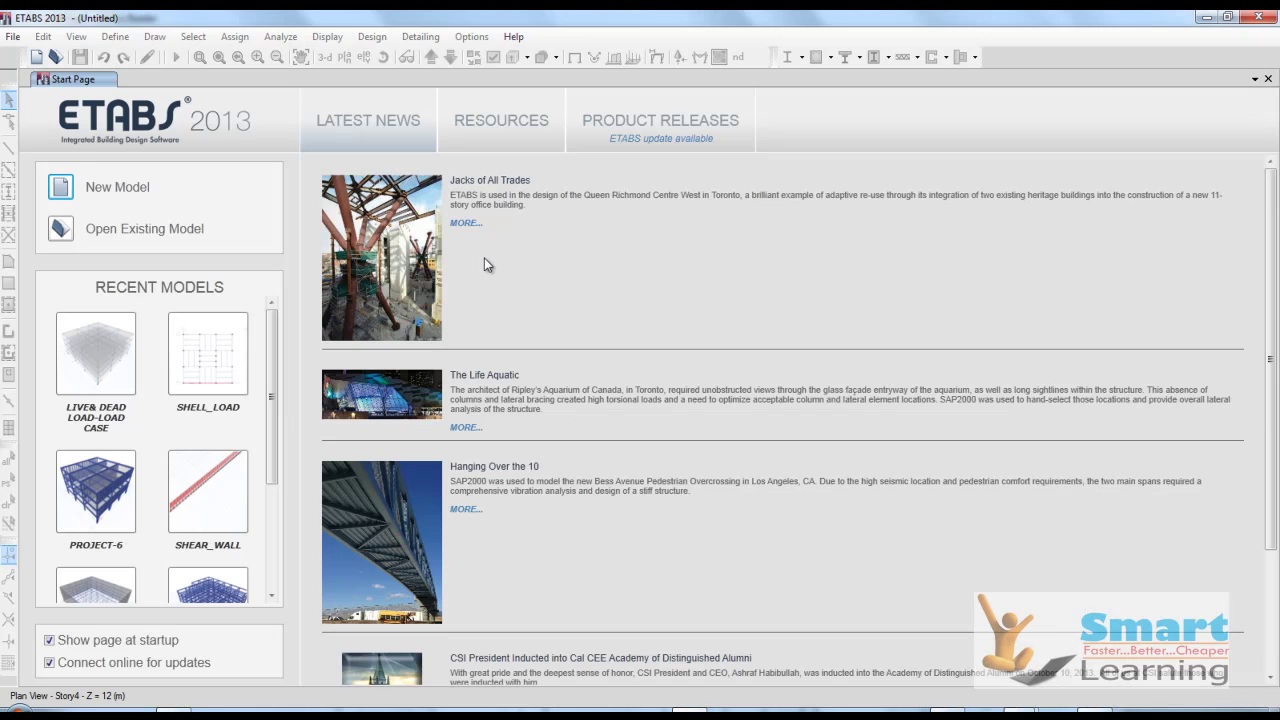
{"action": "scroll", "coordinate": [540, 282], "scroll_direction": "down", "scroll_amount": 2}
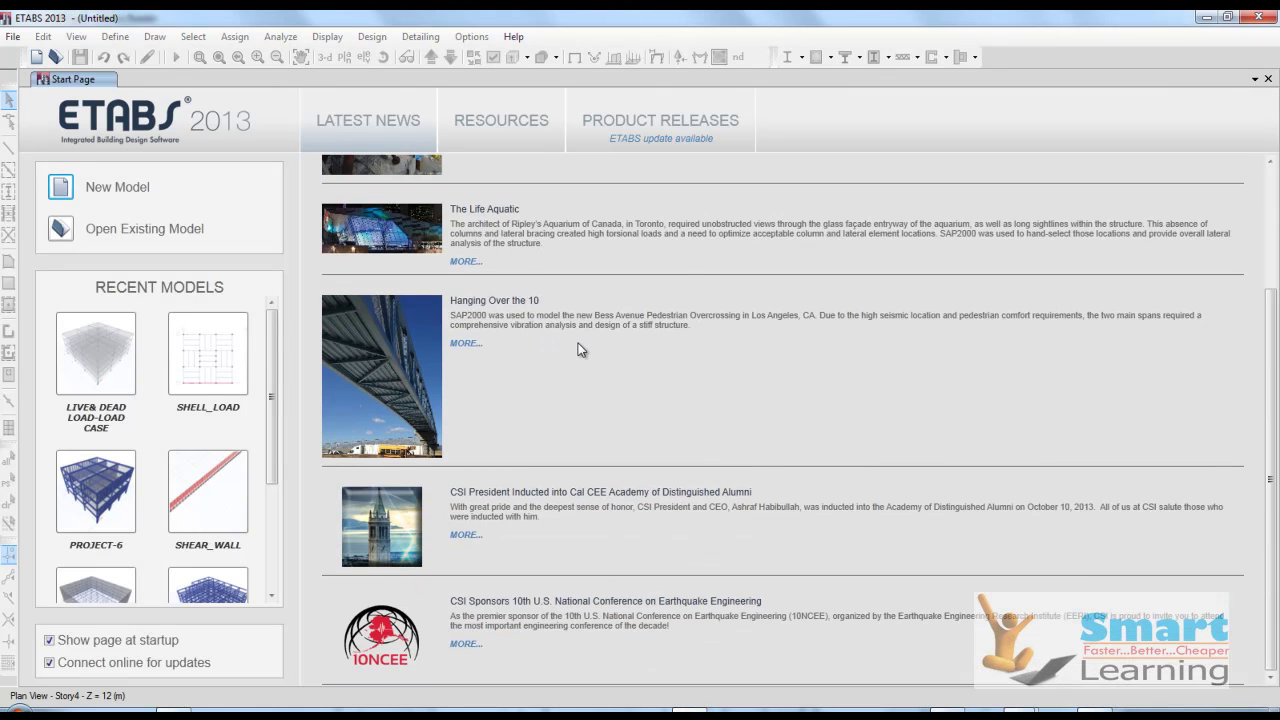
{"action": "scroll", "coordinate": [577, 349], "scroll_direction": "up", "scroll_amount": 2}
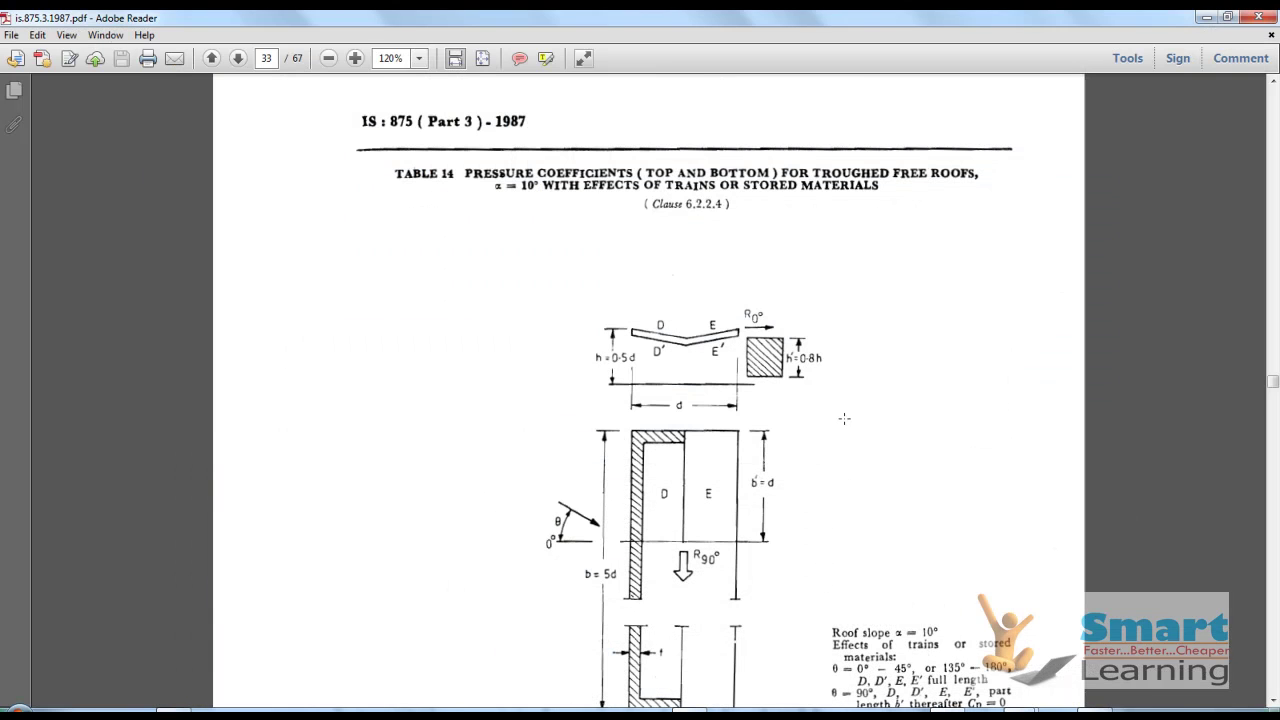
{"action": "scroll", "coordinate": [829, 400], "scroll_direction": "down", "scroll_amount": 3}
{"action": "scroll", "coordinate": [505, 148], "scroll_direction": "up", "scroll_amount": 3}
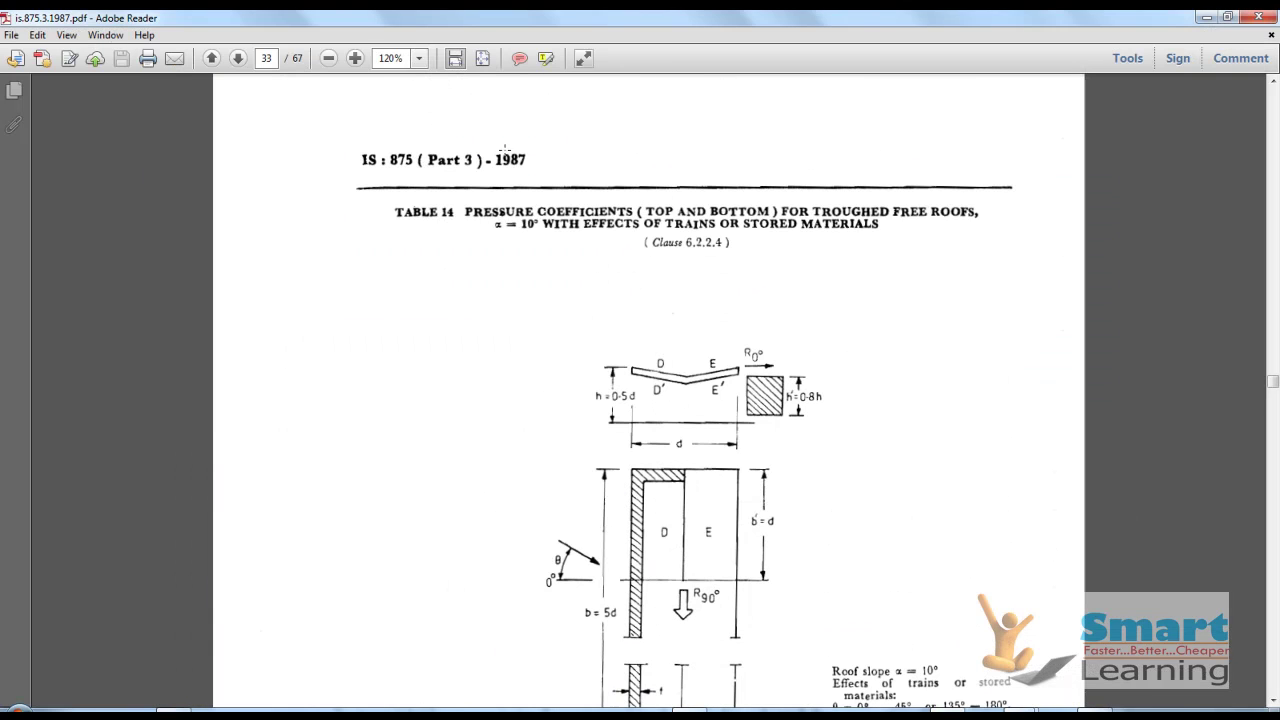
{"action": "scroll", "coordinate": [648, 293], "scroll_direction": "down", "scroll_amount": 15}
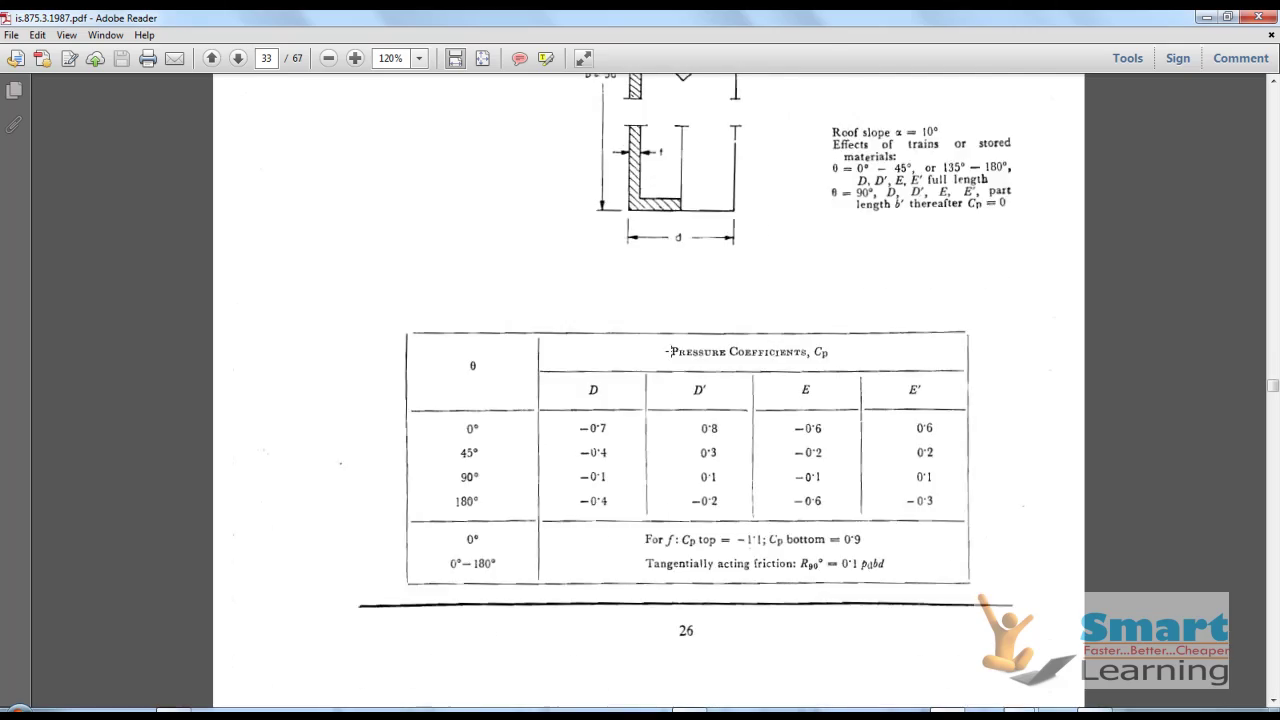
{"action": "scroll", "coordinate": [673, 355], "scroll_direction": "down", "scroll_amount": 10}
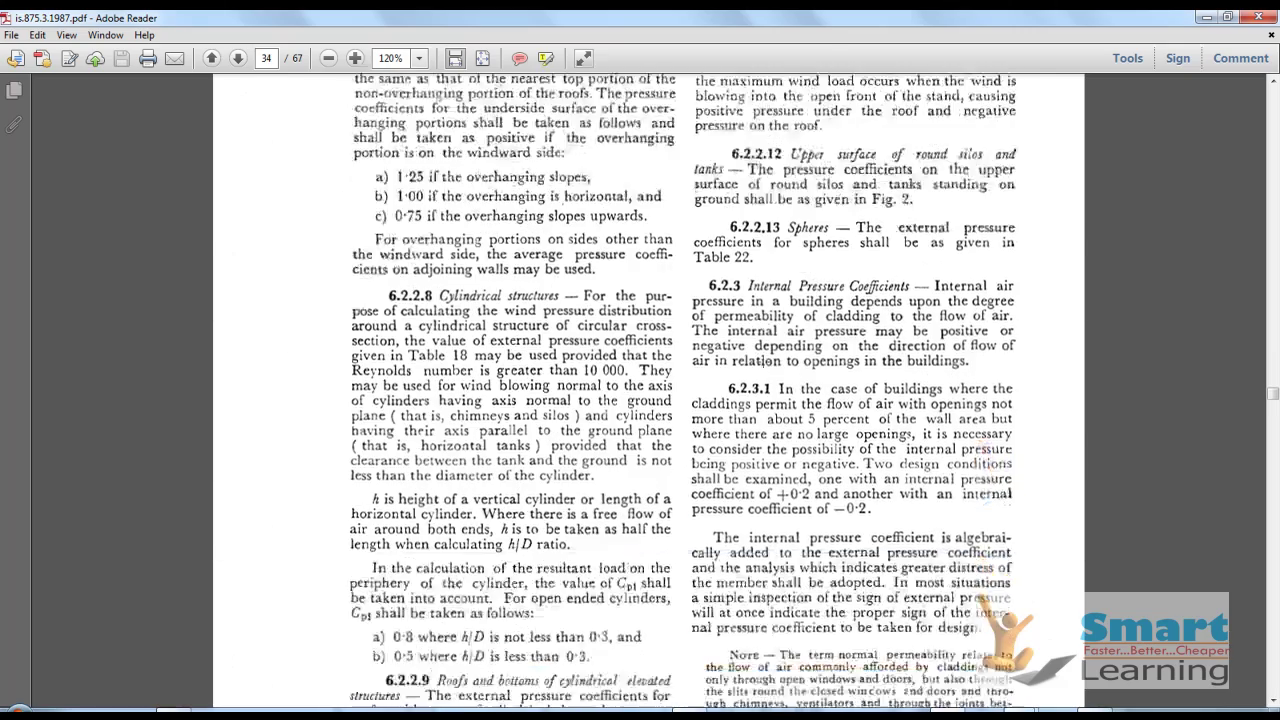
{"action": "scroll", "coordinate": [765, 362], "scroll_direction": "down", "scroll_amount": 5}
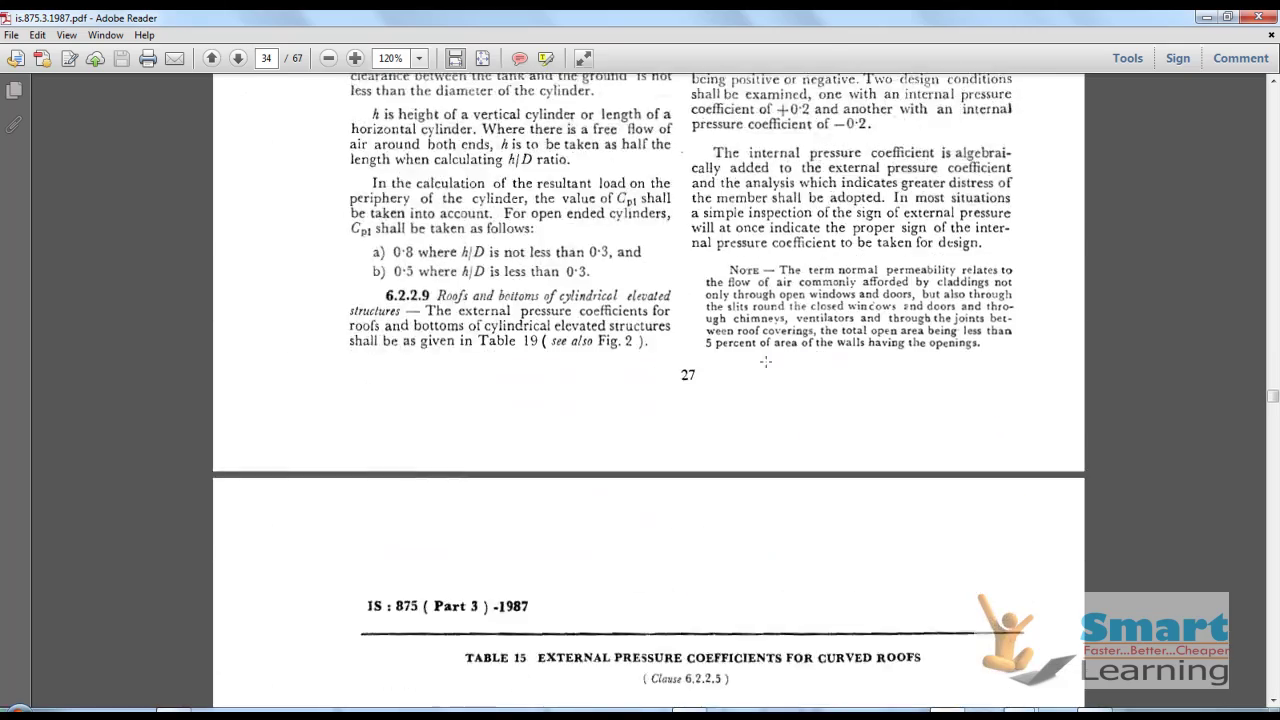
{"action": "scroll", "coordinate": [765, 362], "scroll_direction": "down", "scroll_amount": 3}
{"action": "scroll", "coordinate": [765, 362], "scroll_direction": "down", "scroll_amount": 5}
{"action": "scroll", "coordinate": [765, 362], "scroll_direction": "down", "scroll_amount": 9}
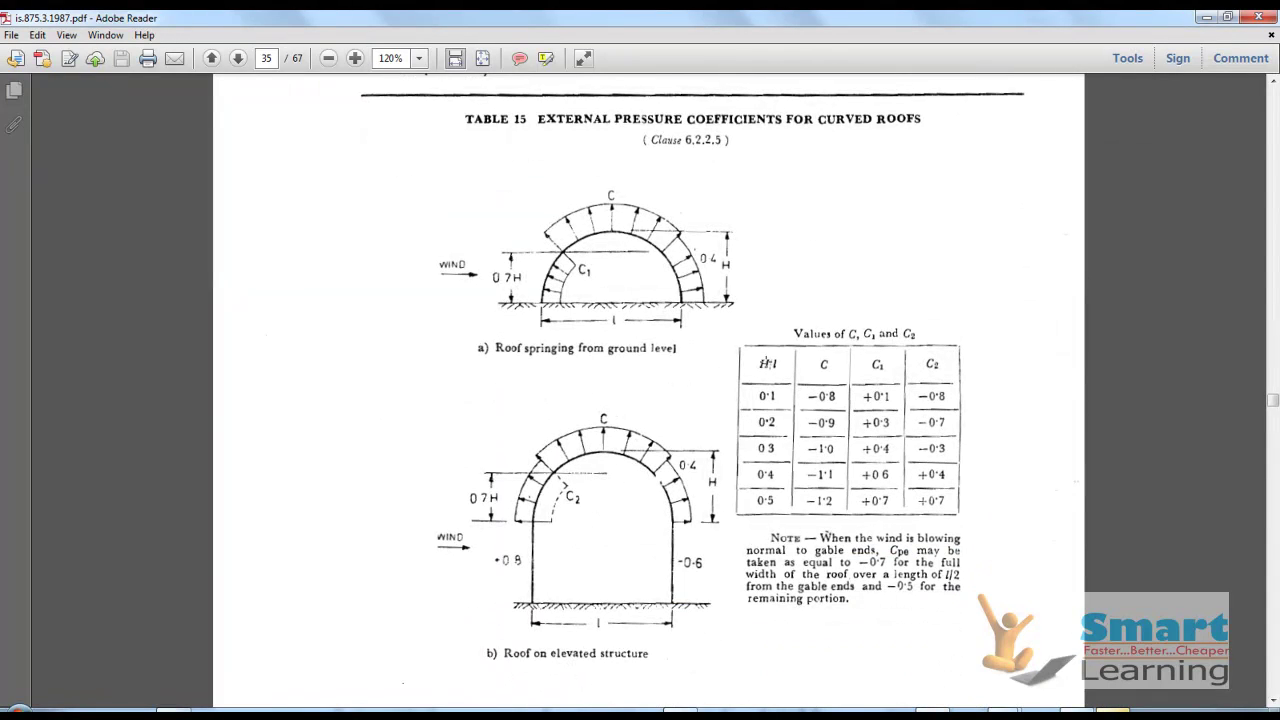
{"action": "scroll", "coordinate": [765, 362], "scroll_direction": "down", "scroll_amount": 3}
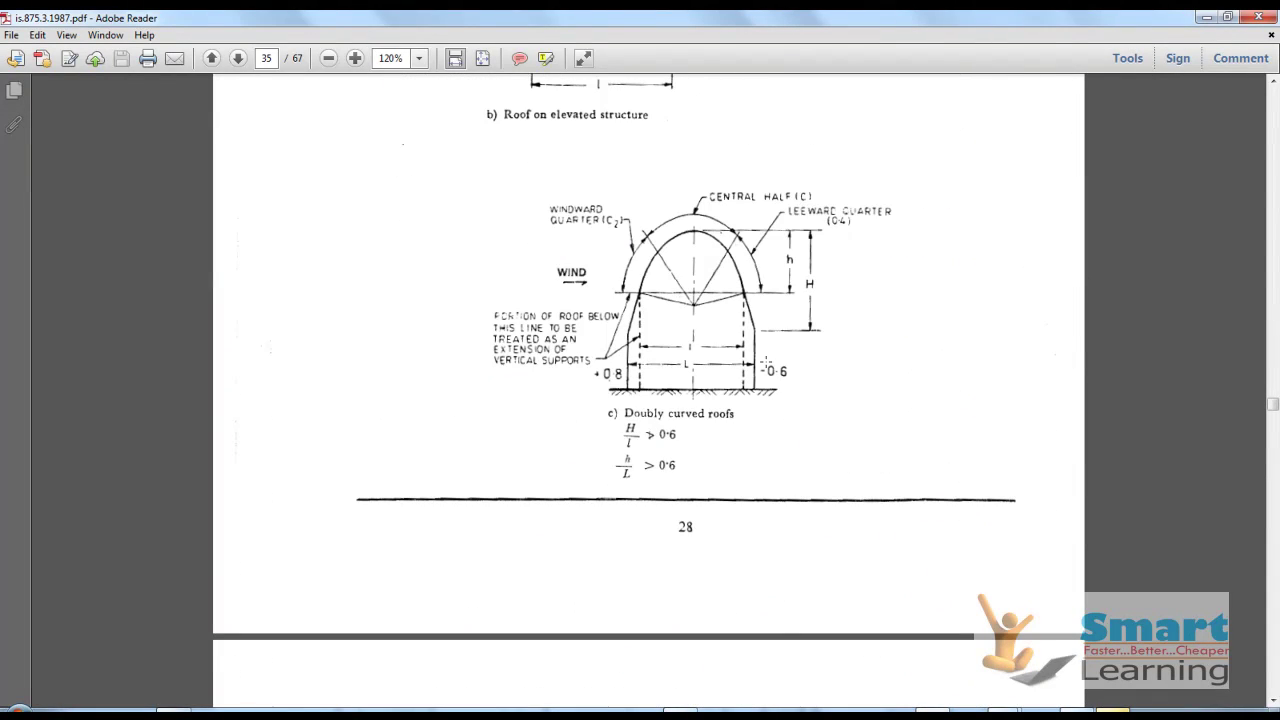